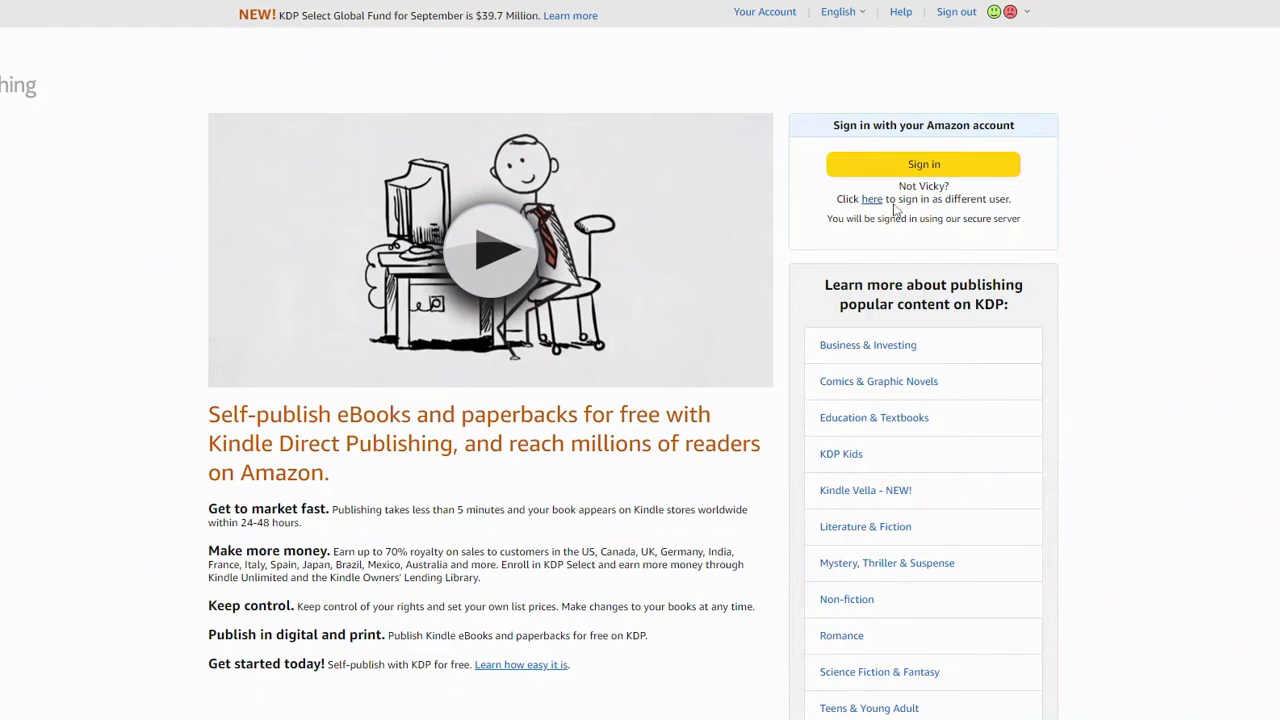
- Sign in to the Kindle Direct Publishing account and start creating a new Kindle eBook title
left_click(923, 163)
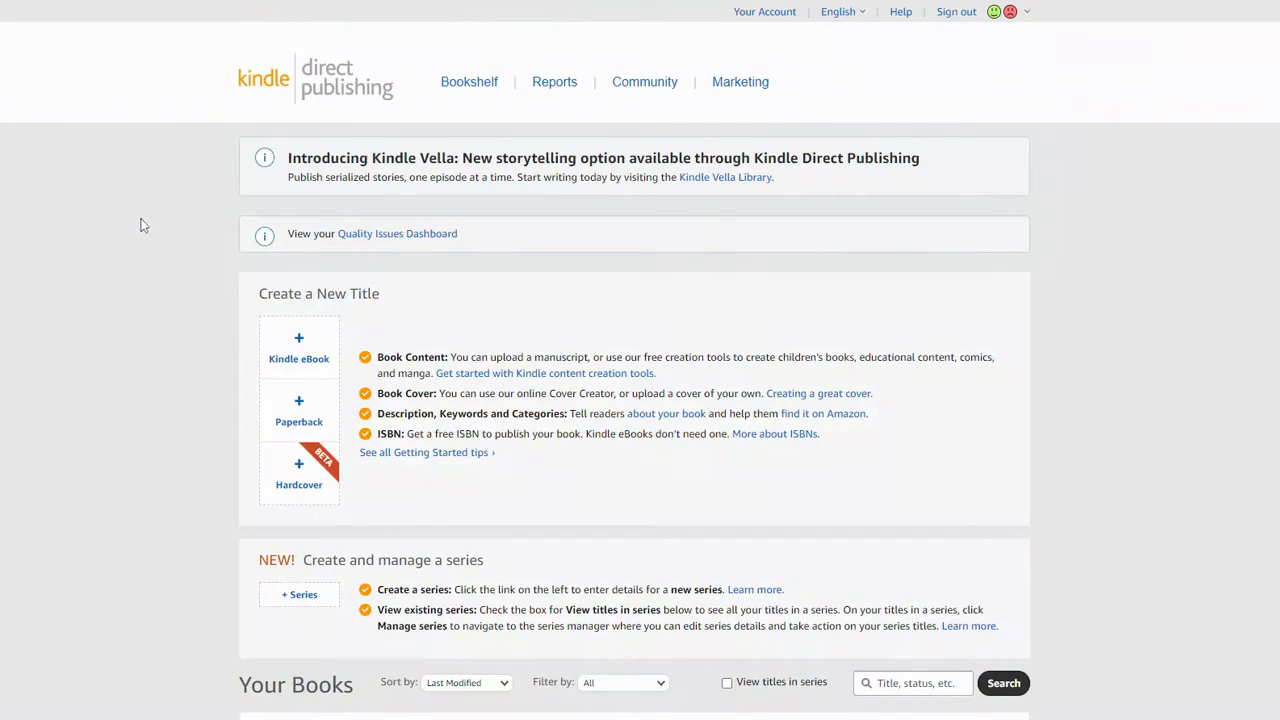
left_click(300, 345)
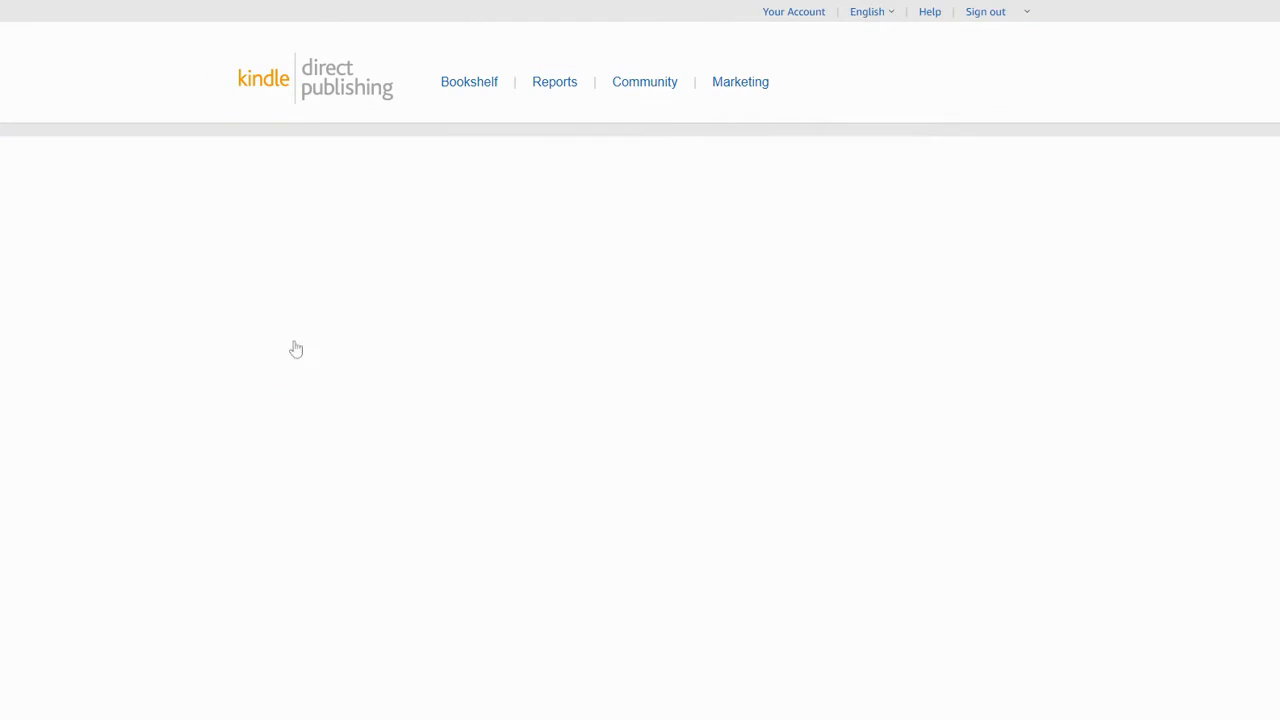
- Set the eBook's language to English and enter "Maya and the Stage Fright" as the book title
scroll(412, 320, "down", 1)
scroll(412, 320, "down", 2)
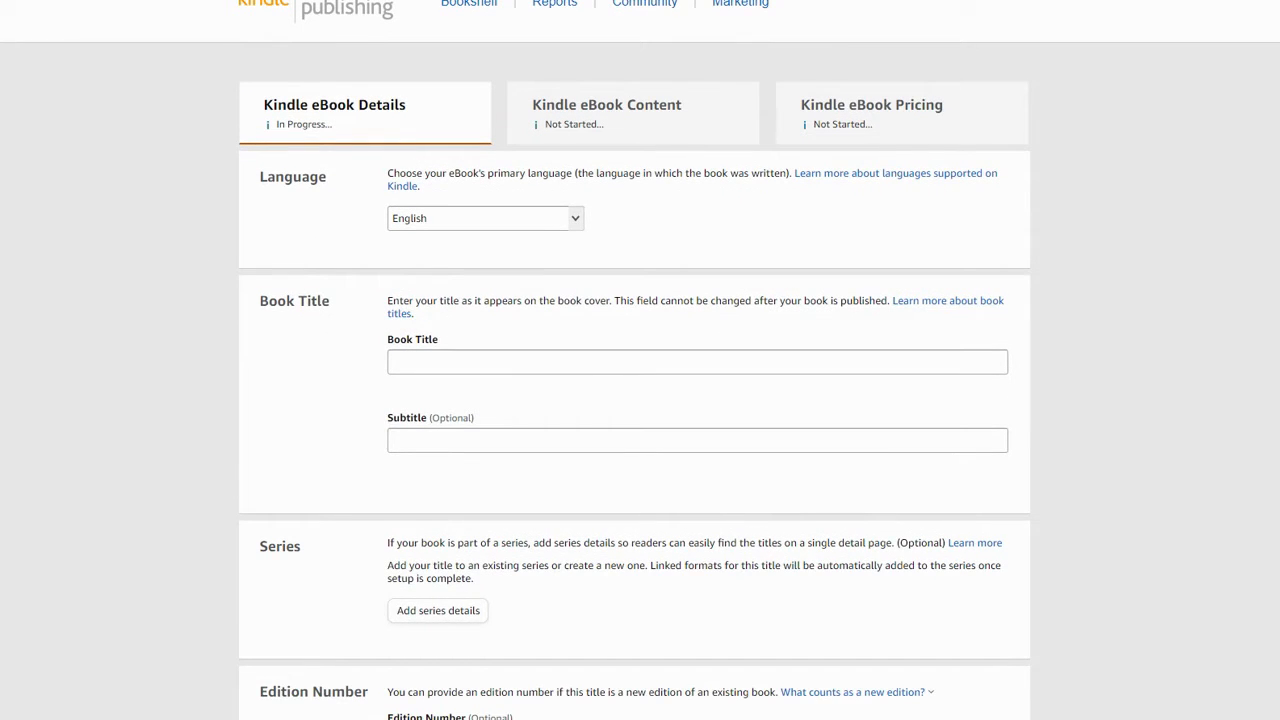
left_click(576, 220)
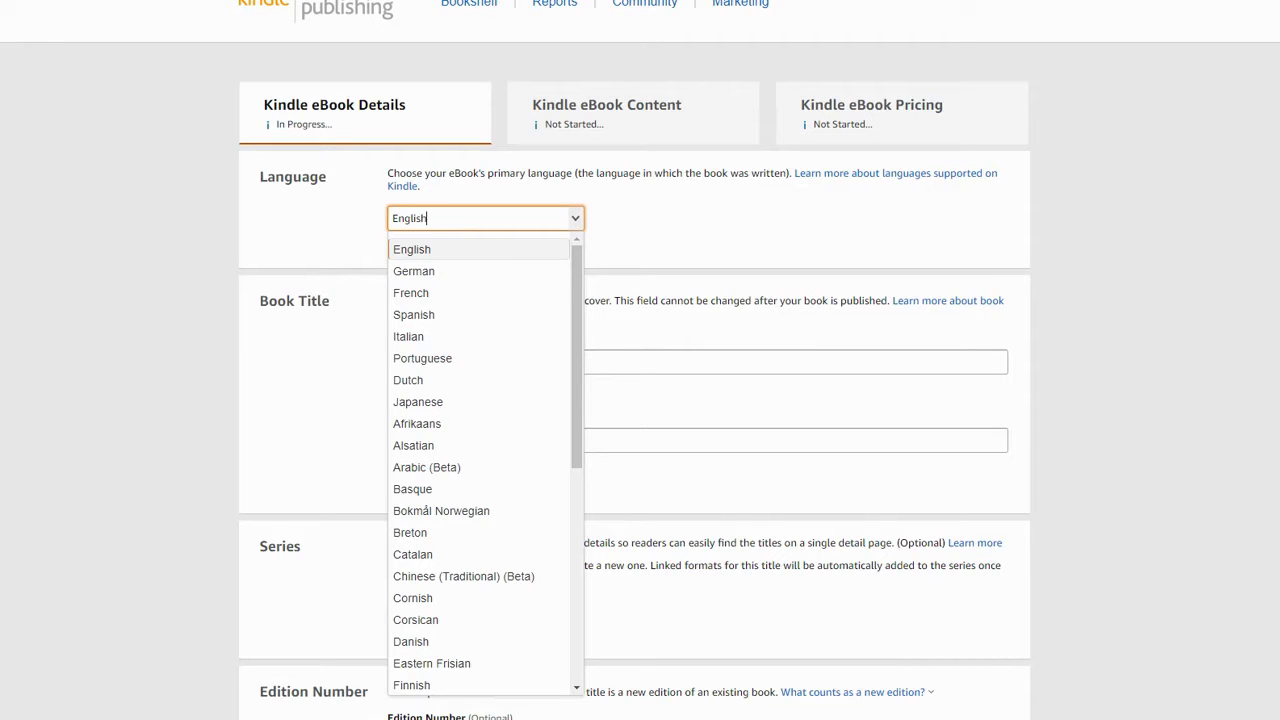
left_click(497, 260)
left_click(393, 362)
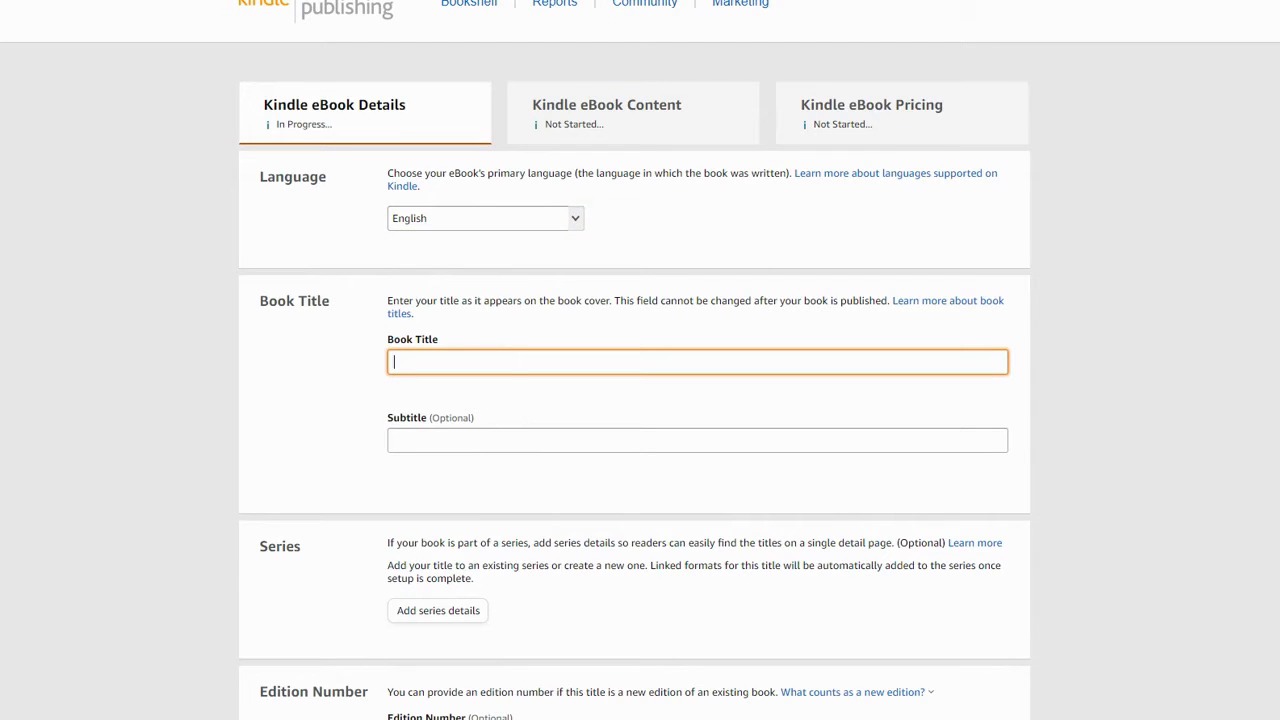
type("Maya and the Stage Fright")
- View the options for adding the title to a new or existing series without choosing one
scroll(251, 357, "down", 3)
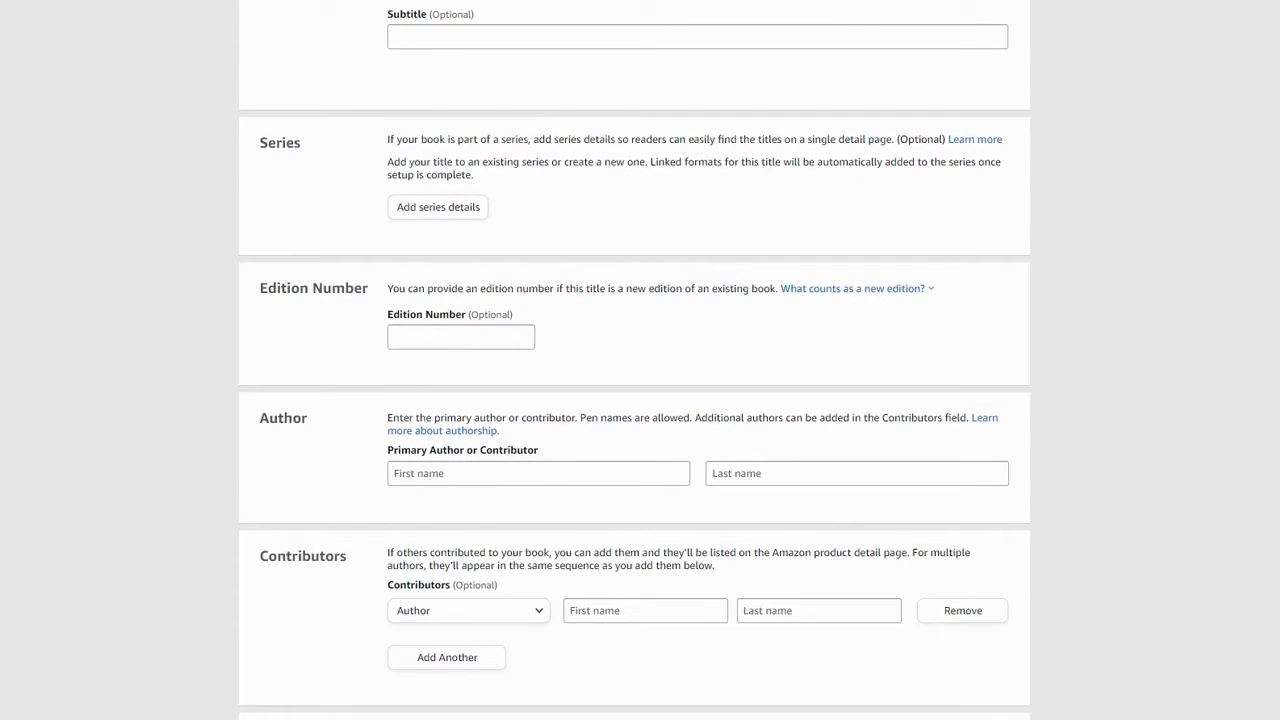
scroll(244, 281, "up", 1)
scroll(247, 281, "up", 2)
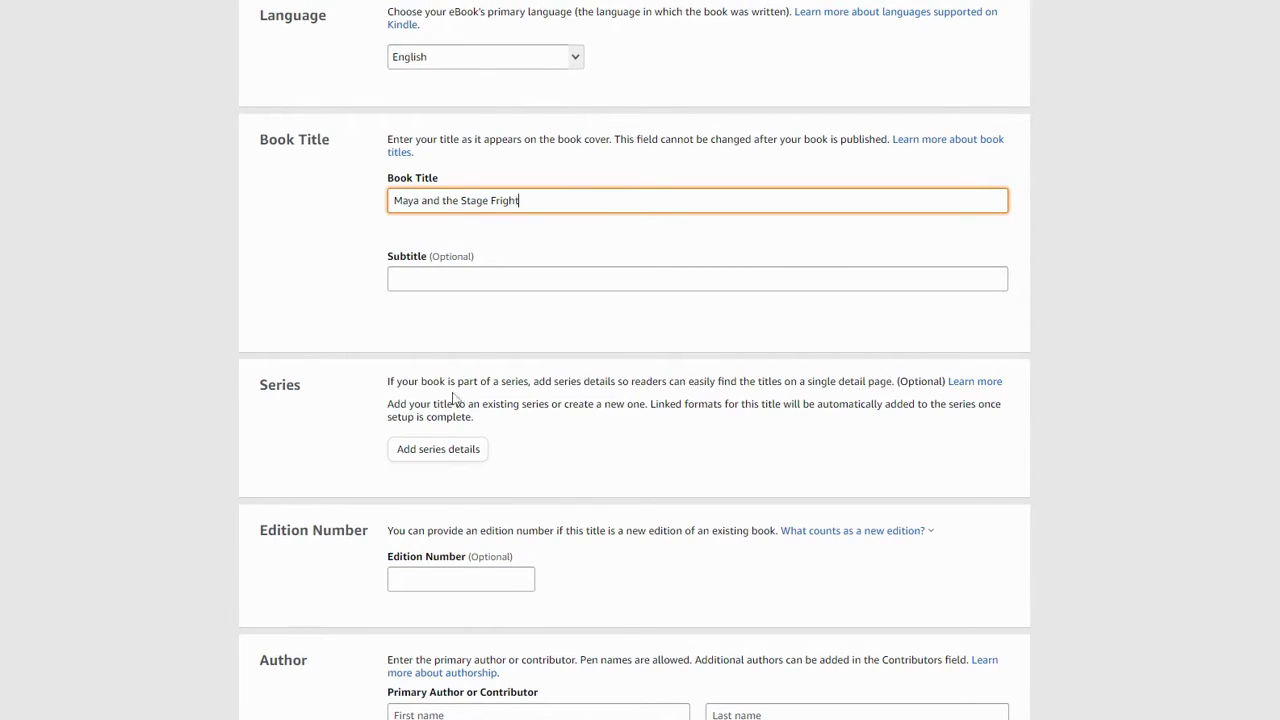
left_click(444, 462)
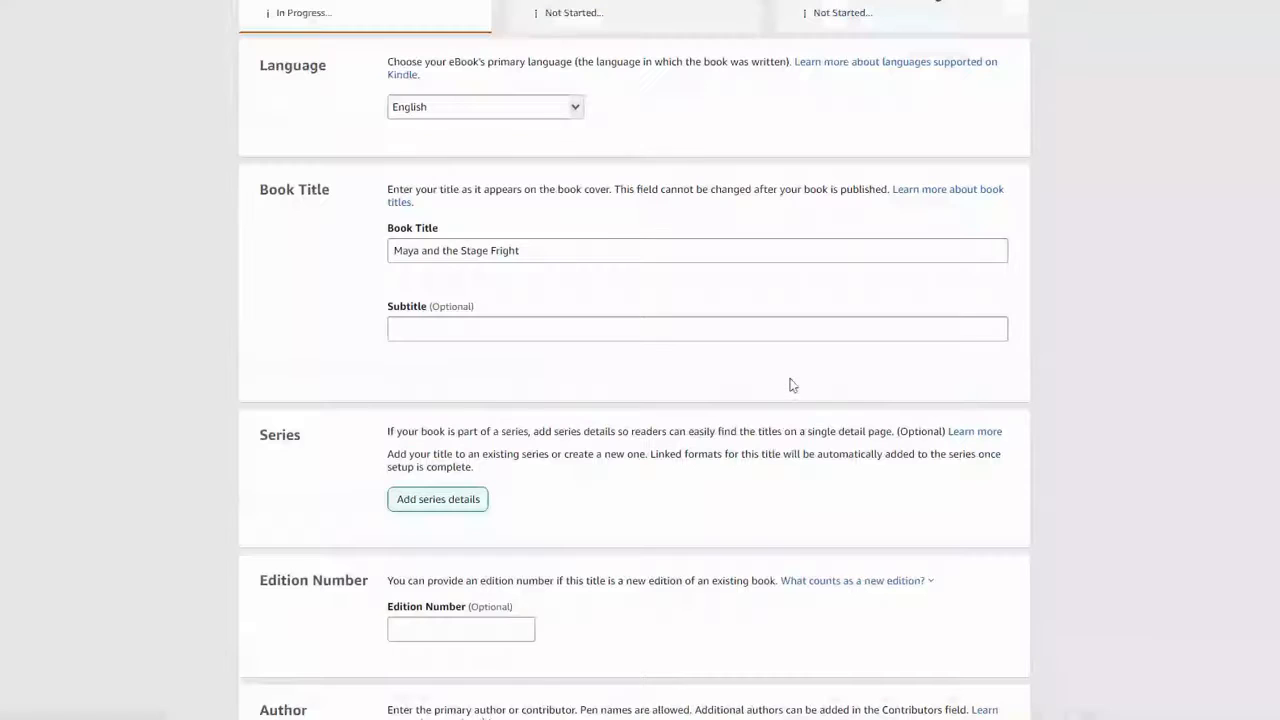
left_click(452, 499)
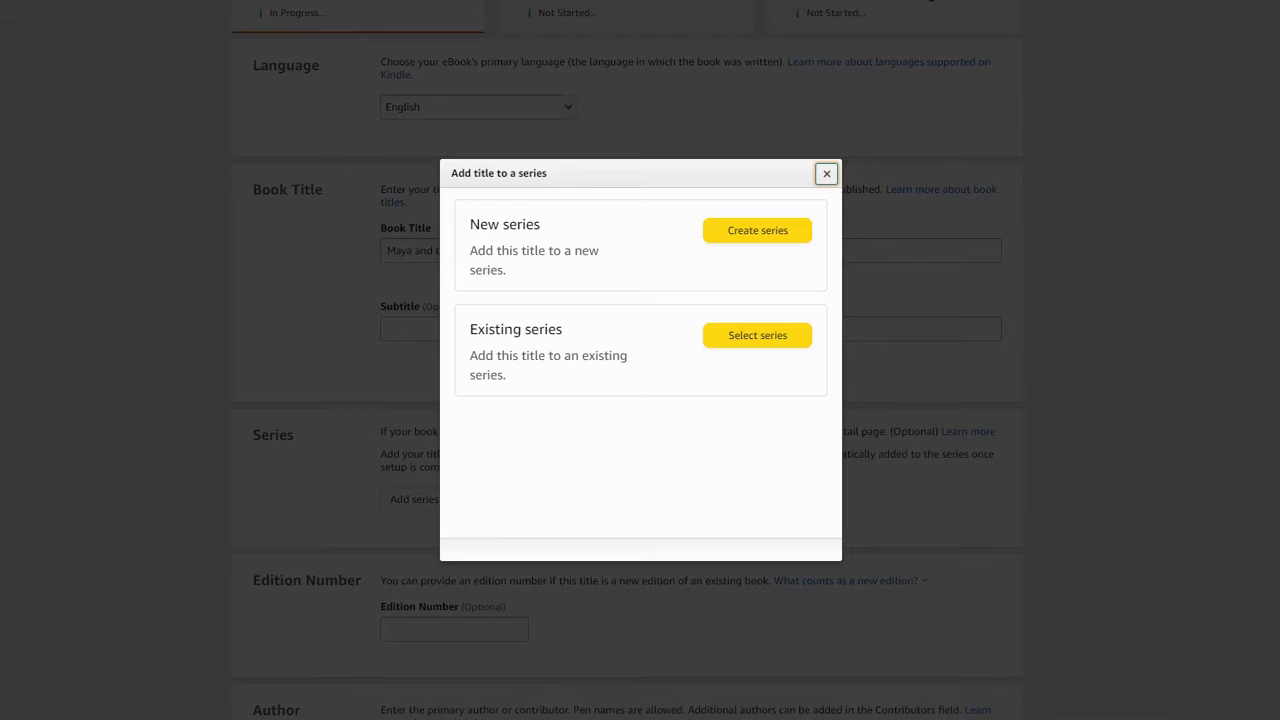
left_click(834, 177)
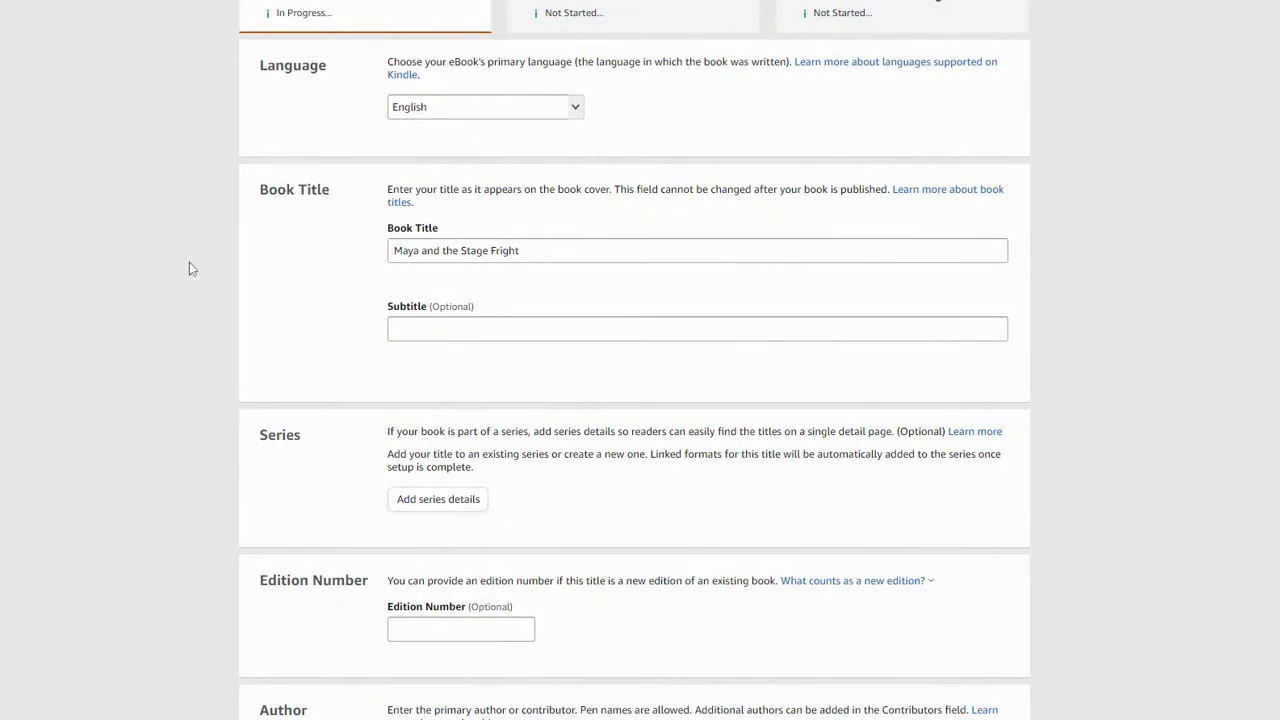
- Fill in the primary author's first and last name, leaving the edition number blank
scroll(189, 263, "down", 1)
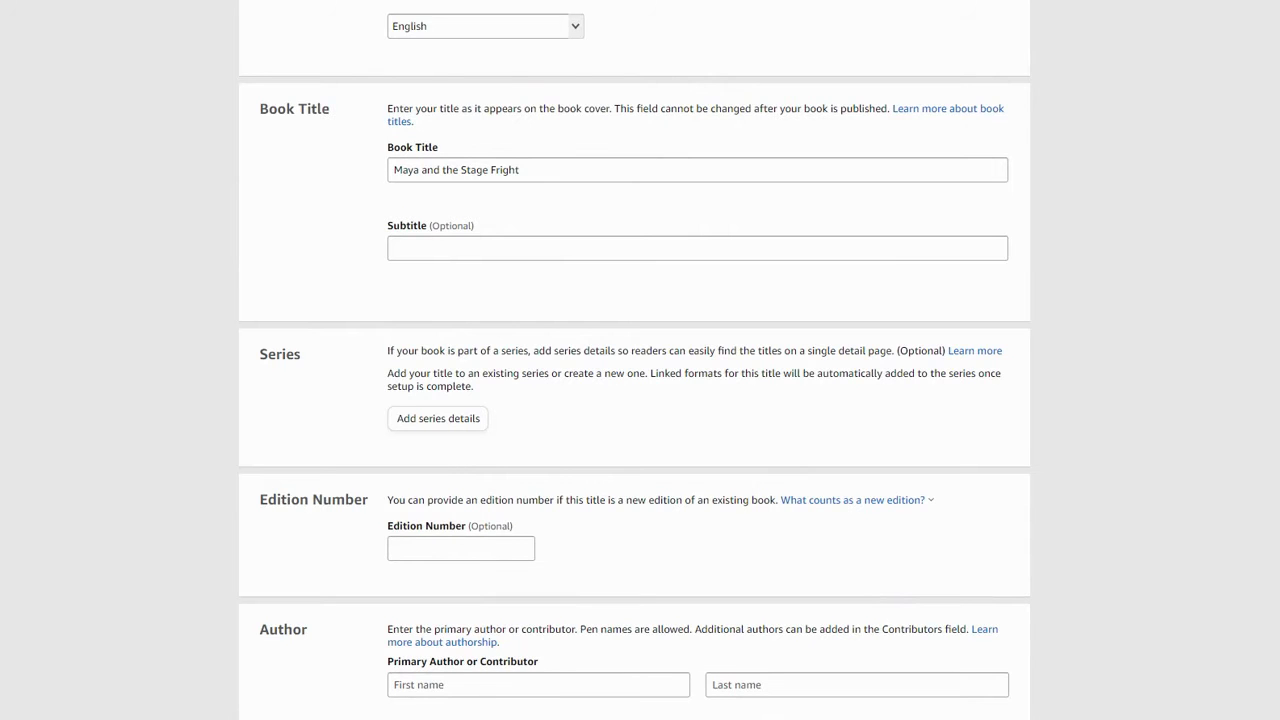
scroll(146, 414, "down", 2)
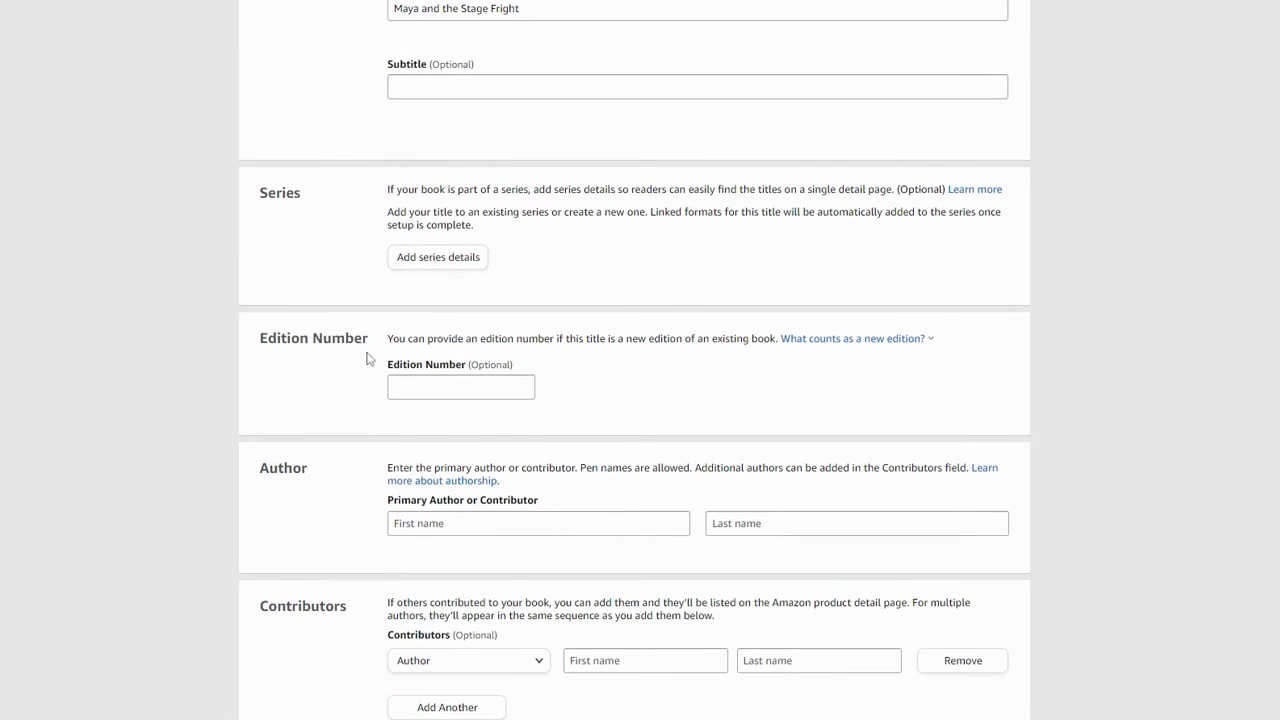
scroll(367, 358, "down", 1)
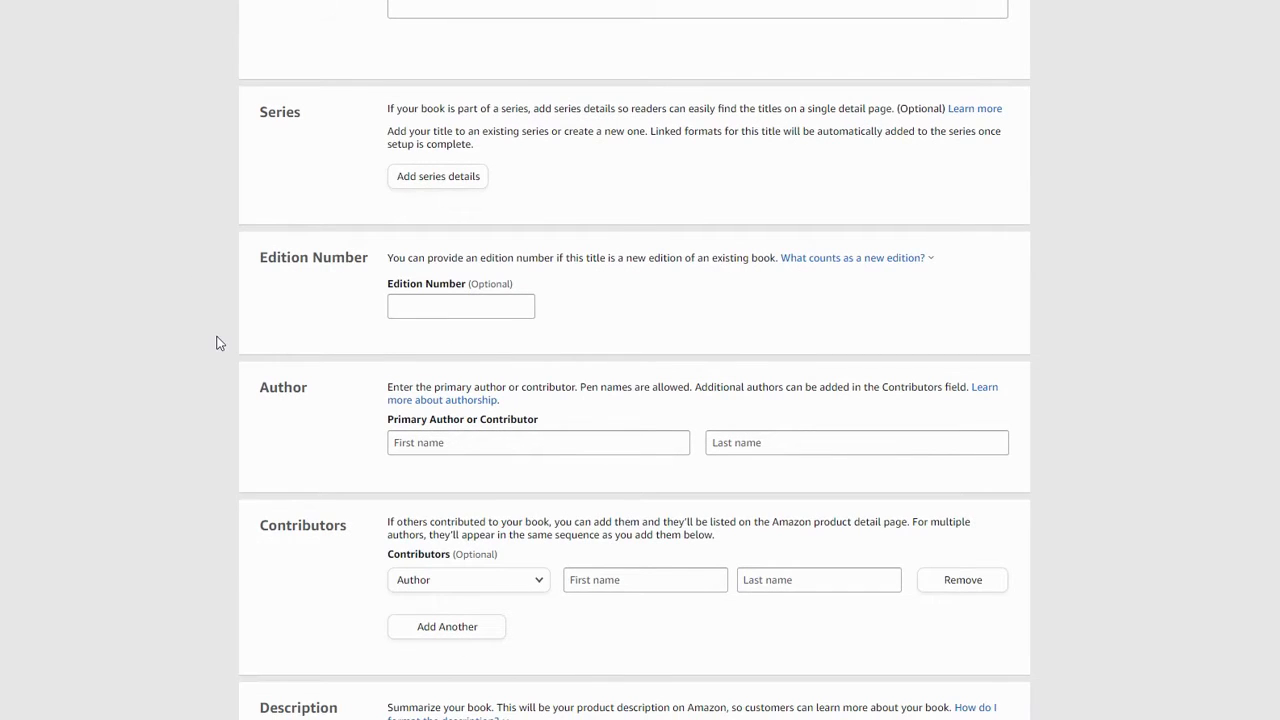
scroll(216, 341, "down", 1)
left_click(448, 362)
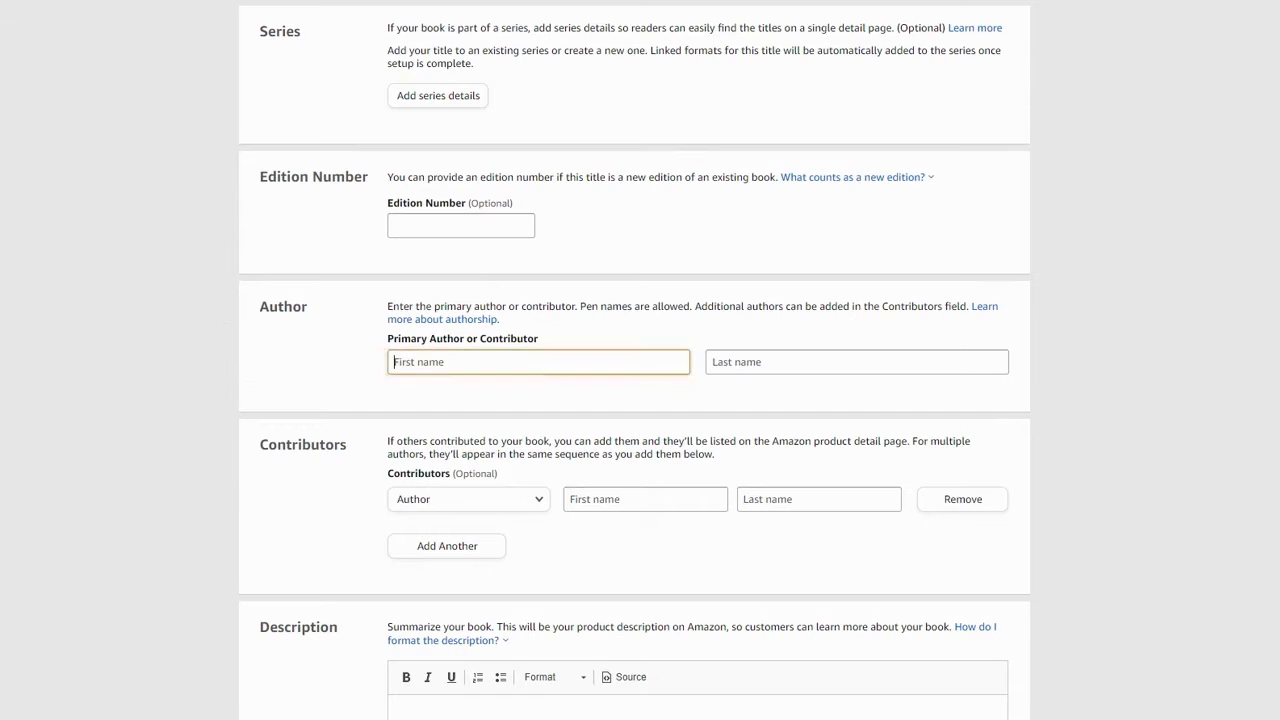
type("Vicky")
key("Tab")
type("Weber")
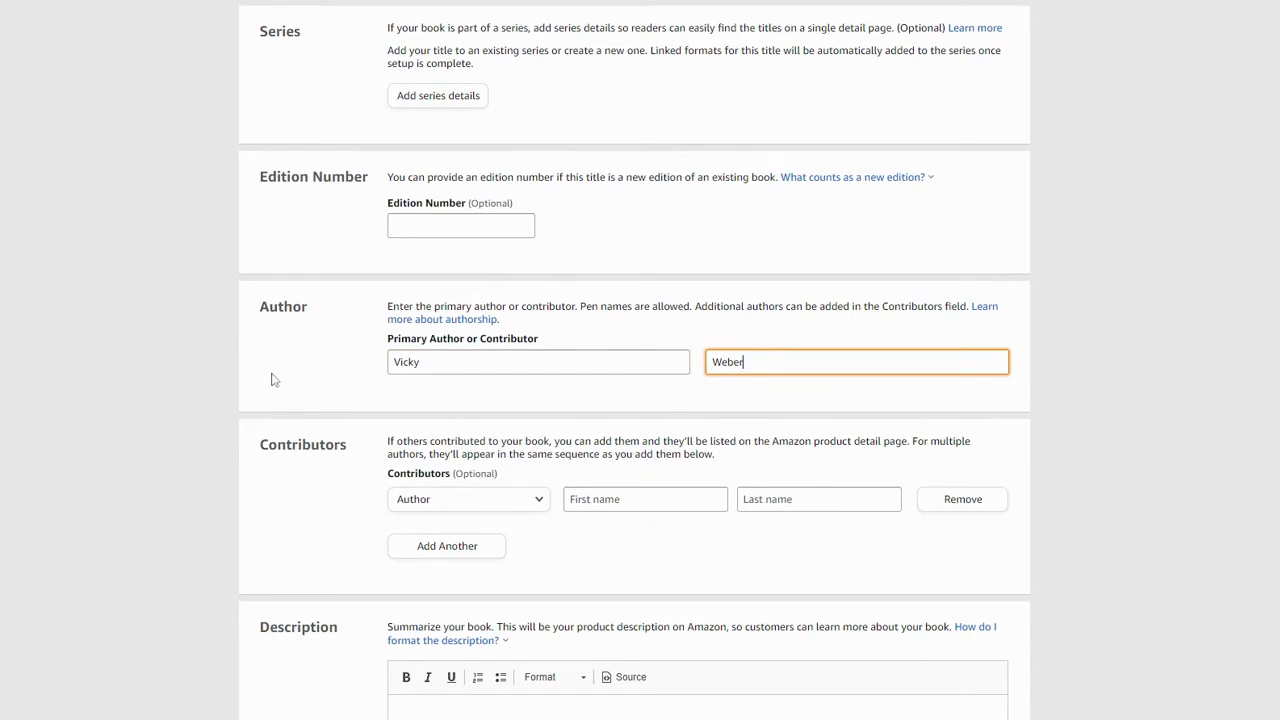
- Add a contributor with the role Illustrator and fill in the illustrator's first and last name
scroll(271, 374, "down", 2)
left_click(483, 337)
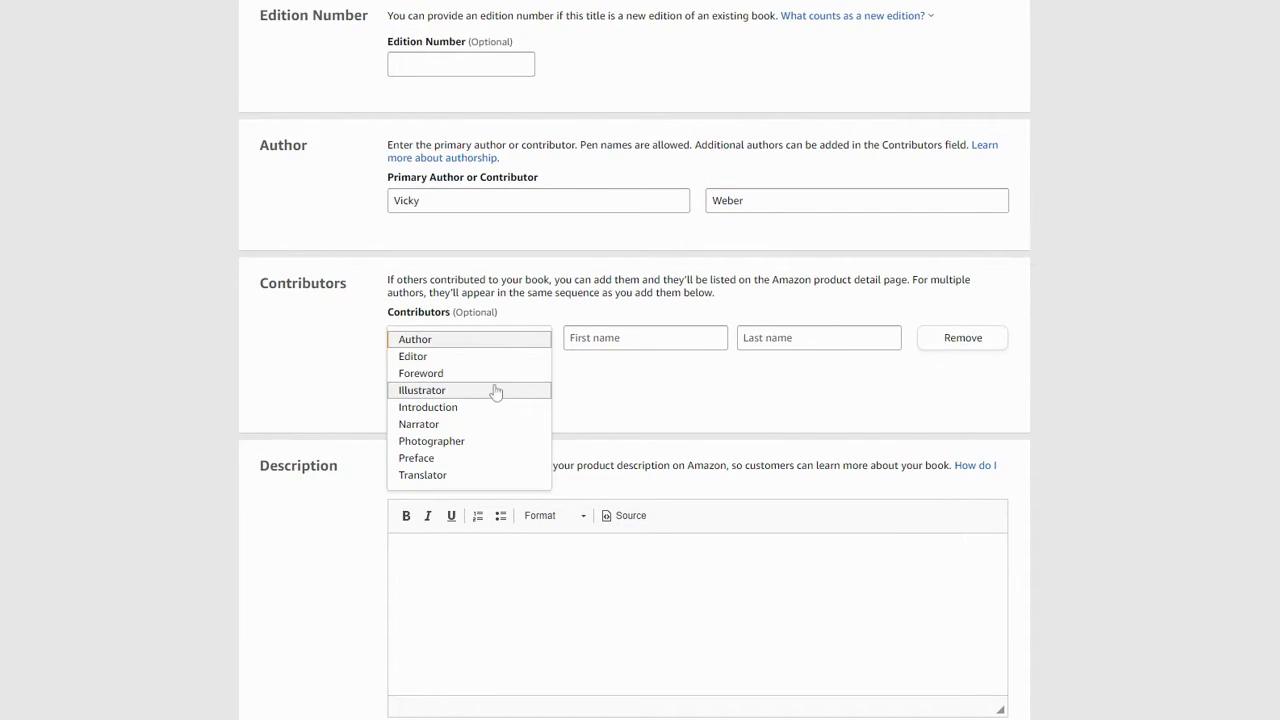
left_click(494, 390)
key("Tab")
type("Aleksander")
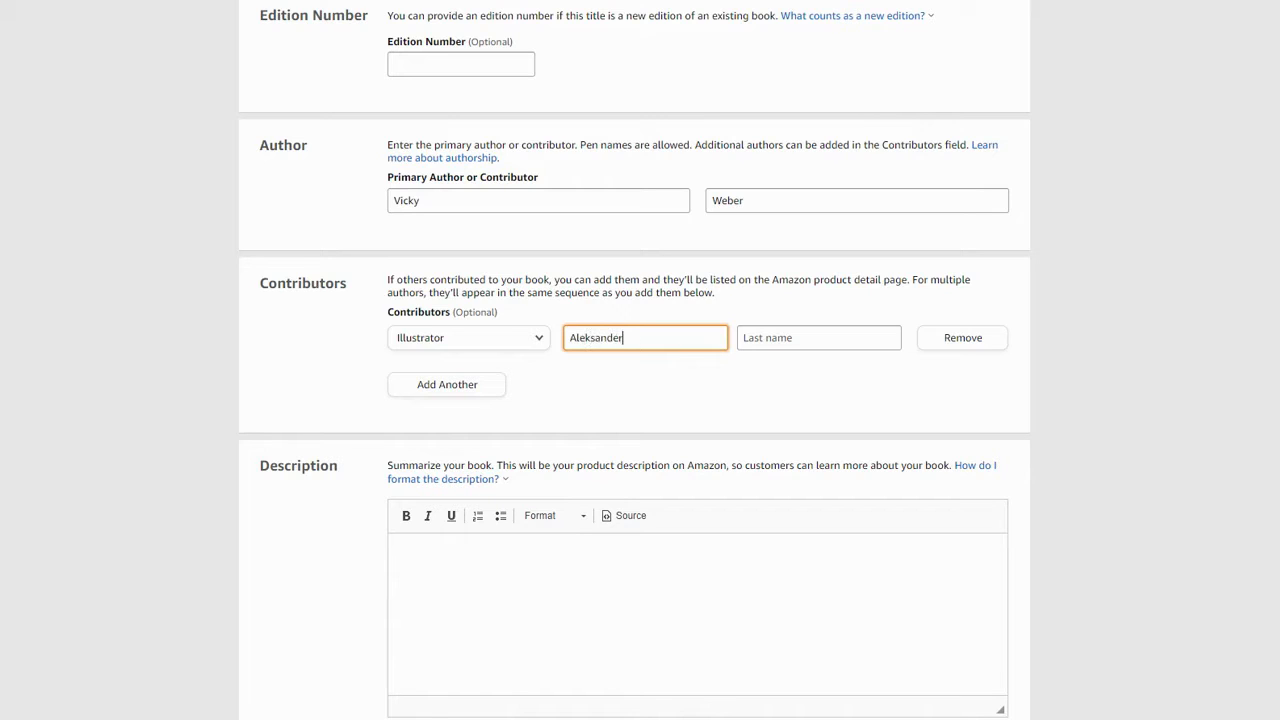
key("Tab")
type("Jasinski")
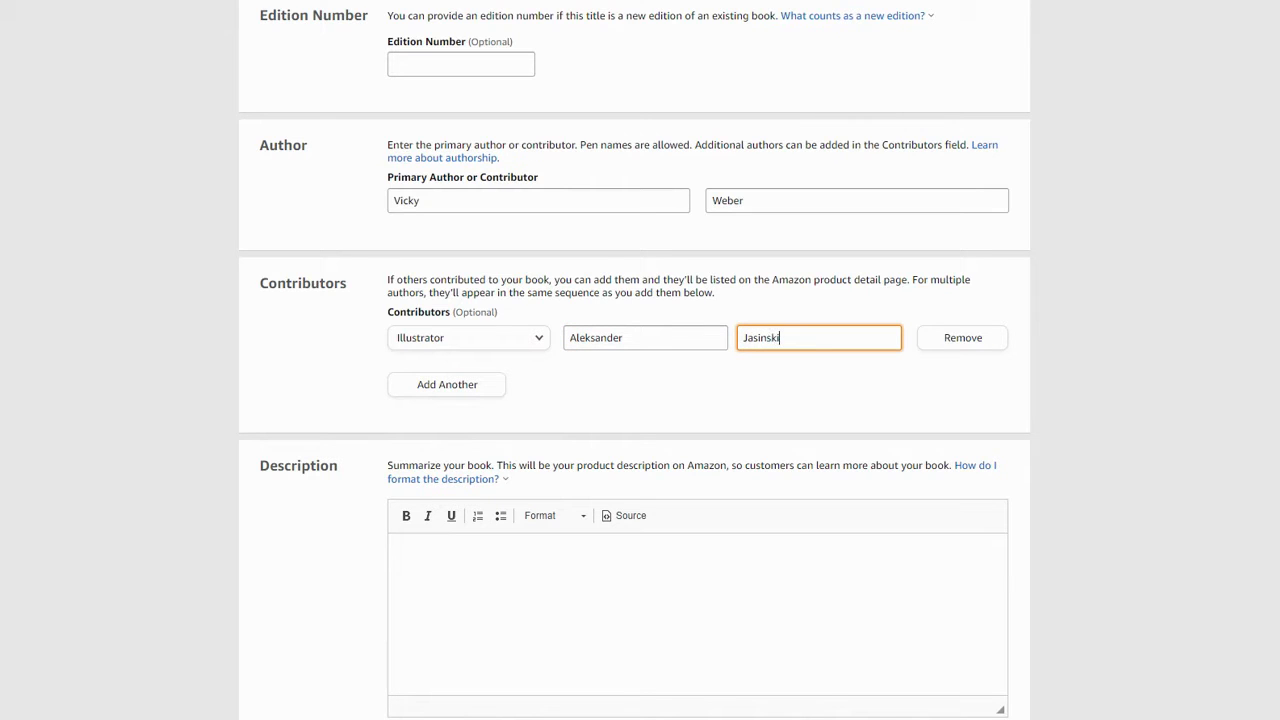
left_click(164, 349)
- Declare copyright ownership and enter the keywords "stage fright", "overcoming fears for kids" and "social emotional learning books"
scroll(243, 420, "down", 2)
left_click(404, 315)
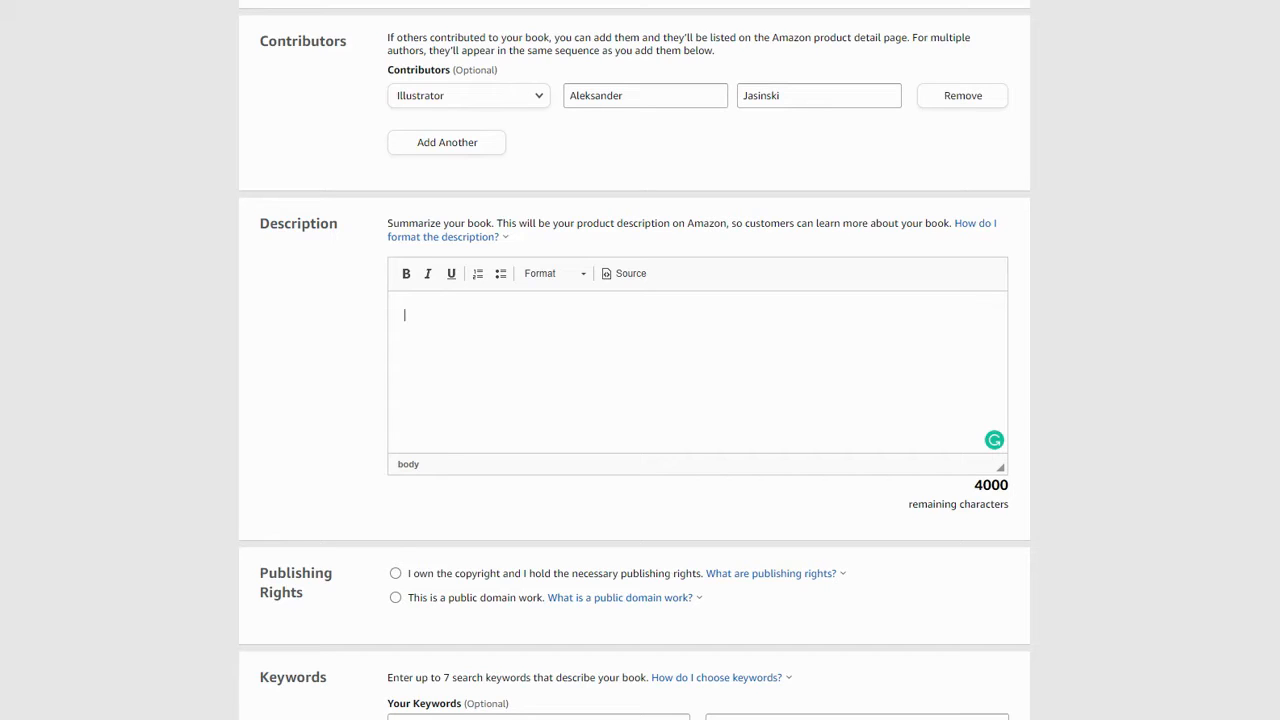
scroll(580, 410, "down", 4)
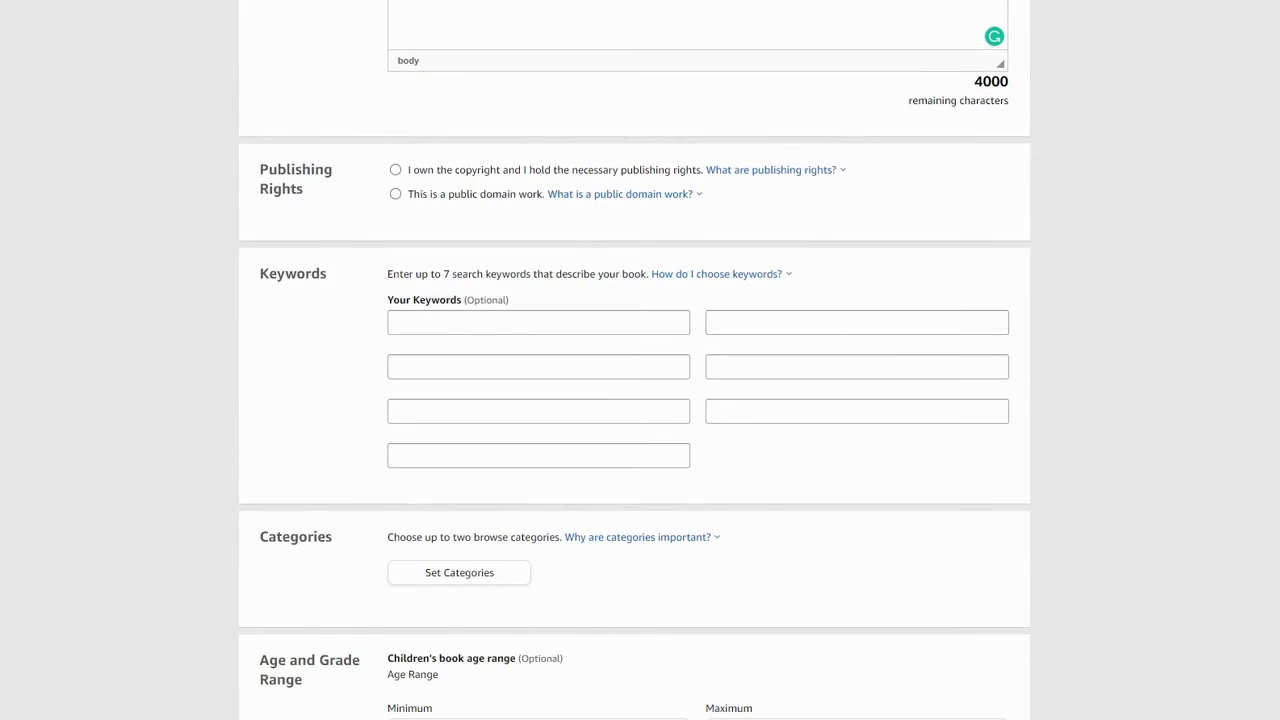
left_click(395, 170)
left_click(676, 196)
- Open the category selection for the book and expand Juvenile Fiction to browse its subcategories
scroll(190, 272, "down", 1)
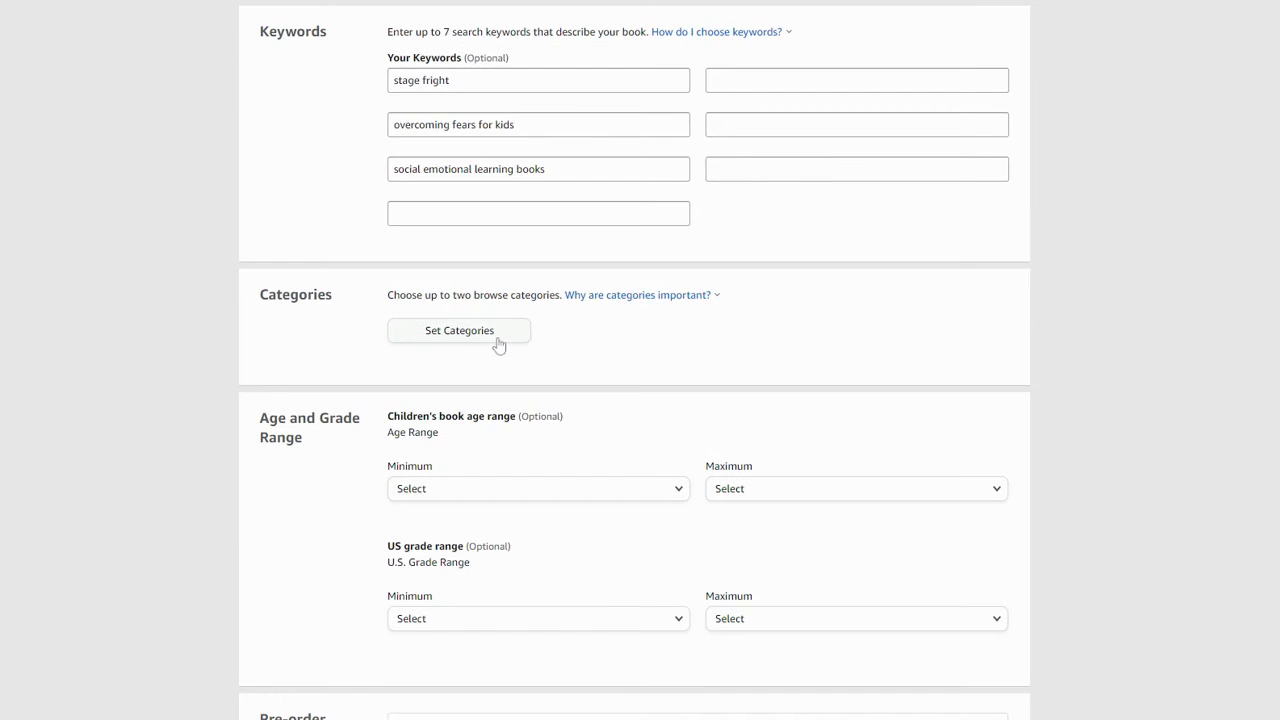
left_click(498, 340)
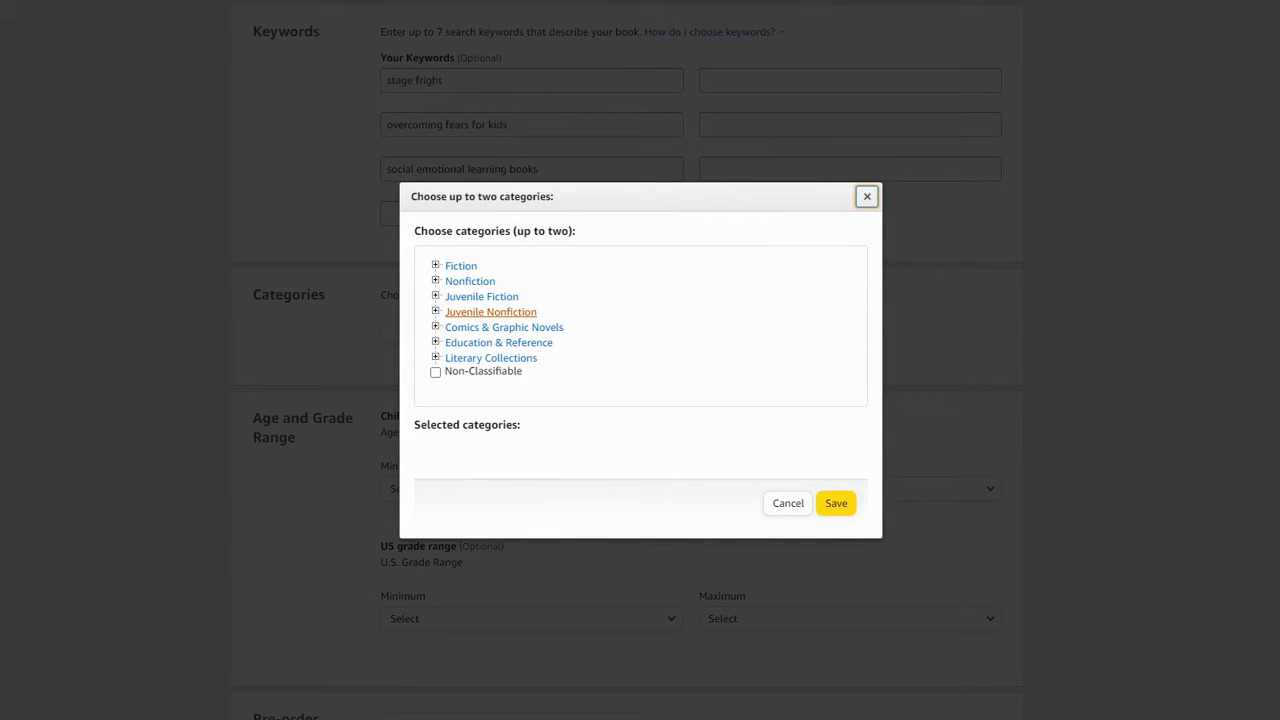
left_click(436, 297)
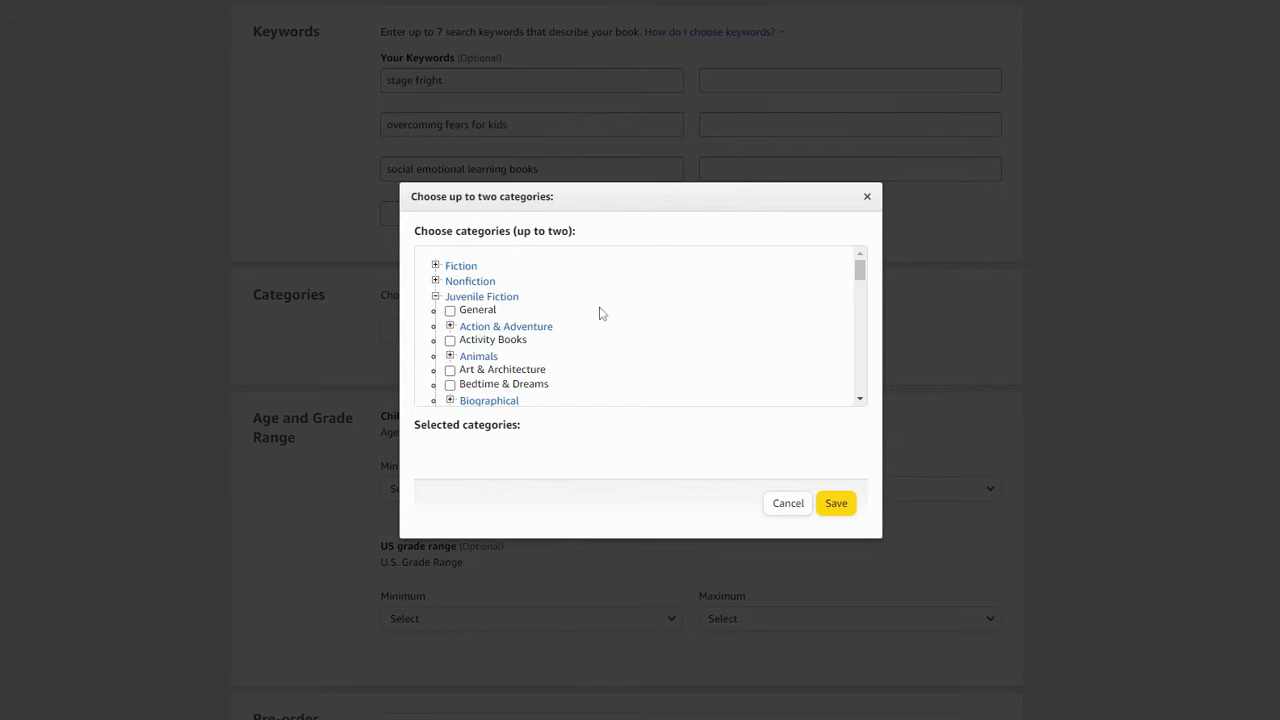
scroll(597, 311, "down", 1)
mouse_move(862, 287)
left_mouse_down()
mouse_move(846, 349)
mouse_move(866, 346)
mouse_move(878, 273)
left_mouse_up()
scroll(597, 323, "down", 1)
scroll(594, 324, "up", 1)
scroll(455, 372, "down", 2)
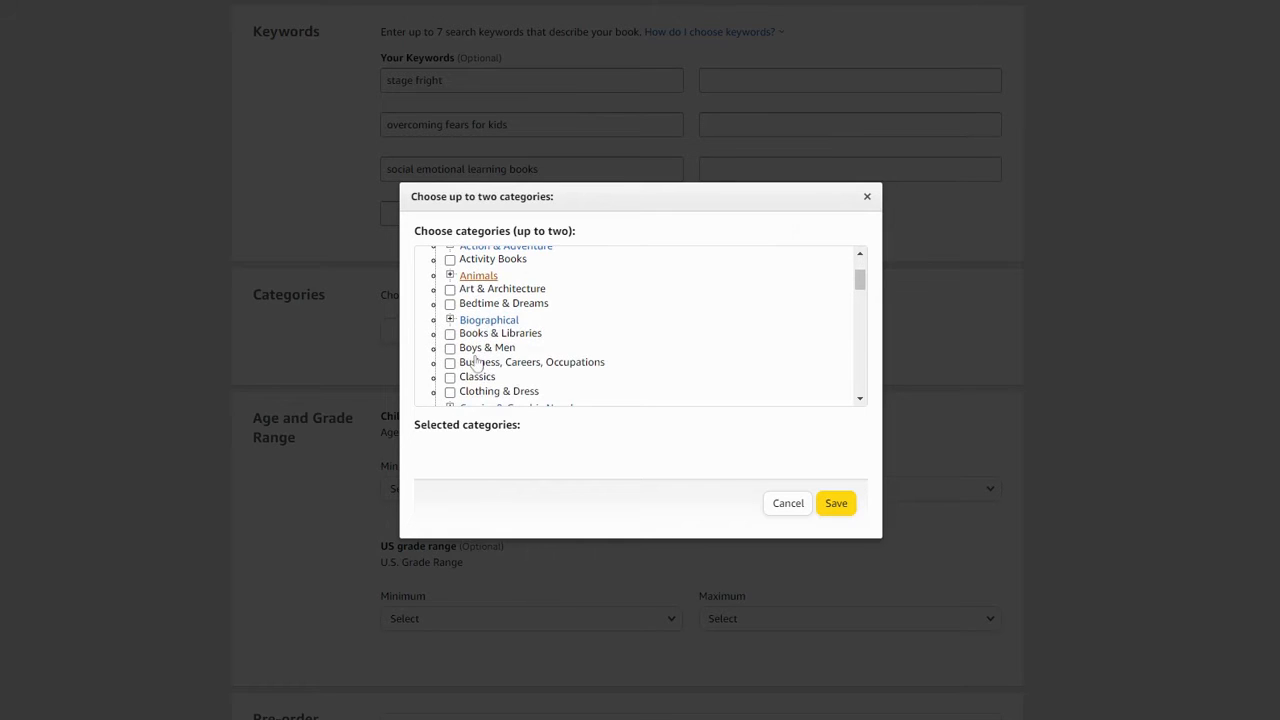
- Expand the Animals subcategory of Juvenile Fiction and look through its options and the categories that follow
left_click(450, 276)
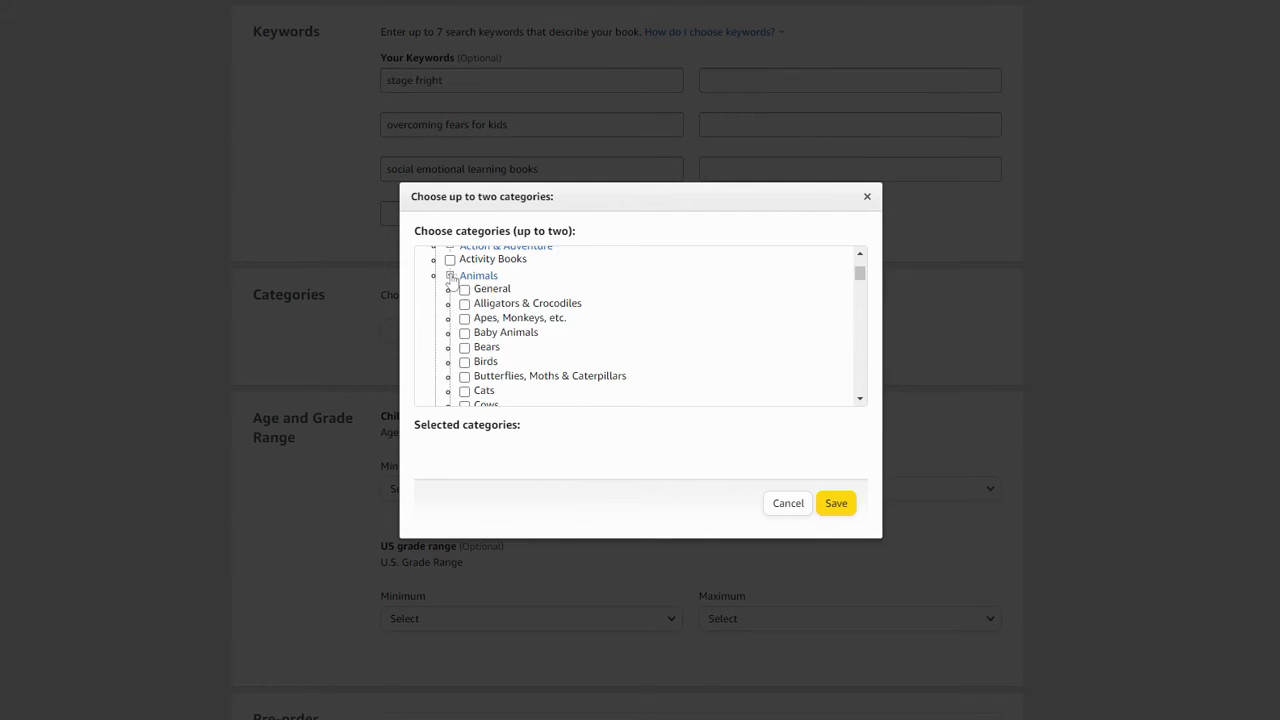
scroll(521, 298, "down", 6)
scroll(521, 298, "down", 4)
scroll(508, 332, "up", 2)
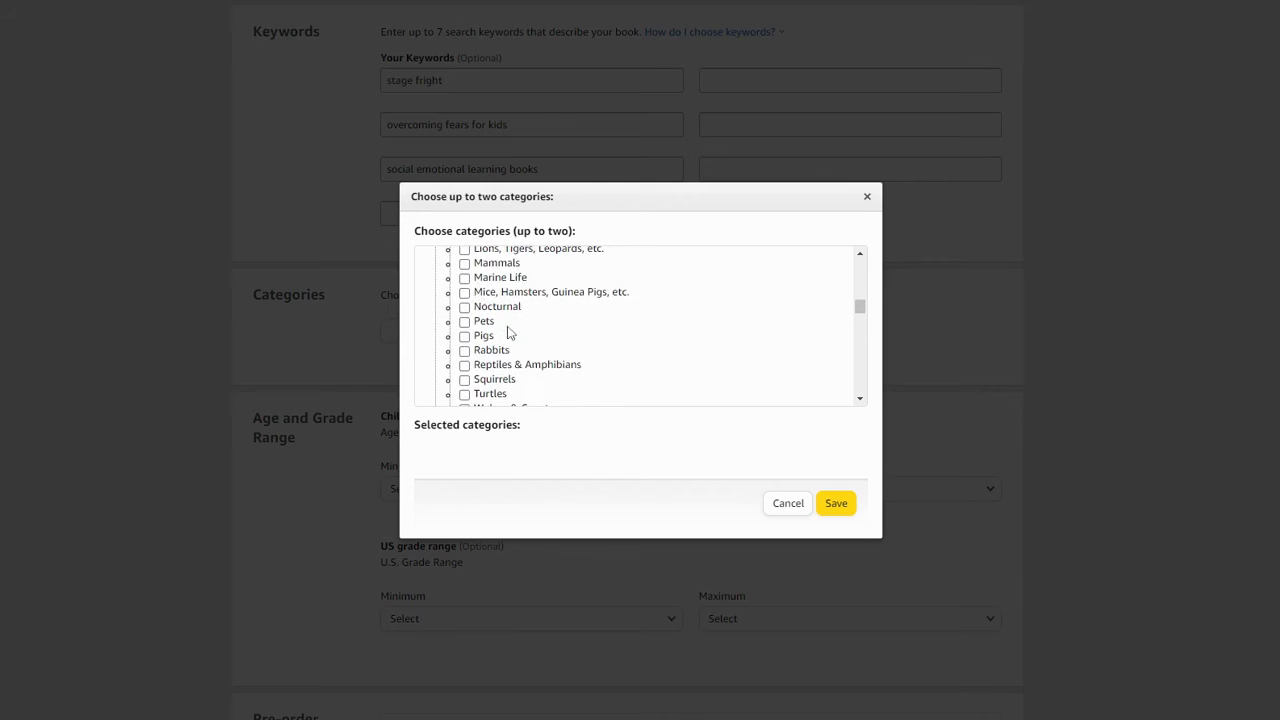
scroll(510, 330, "down", 5)
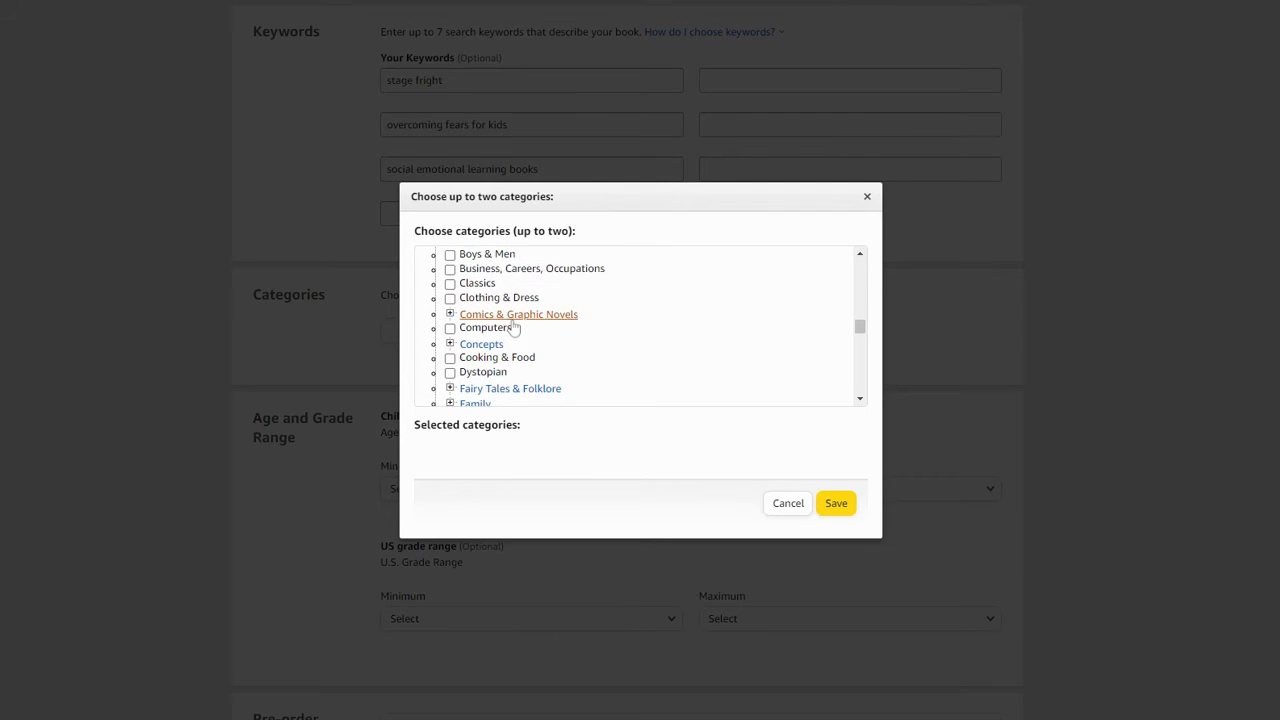
scroll(610, 340, "down", 4)
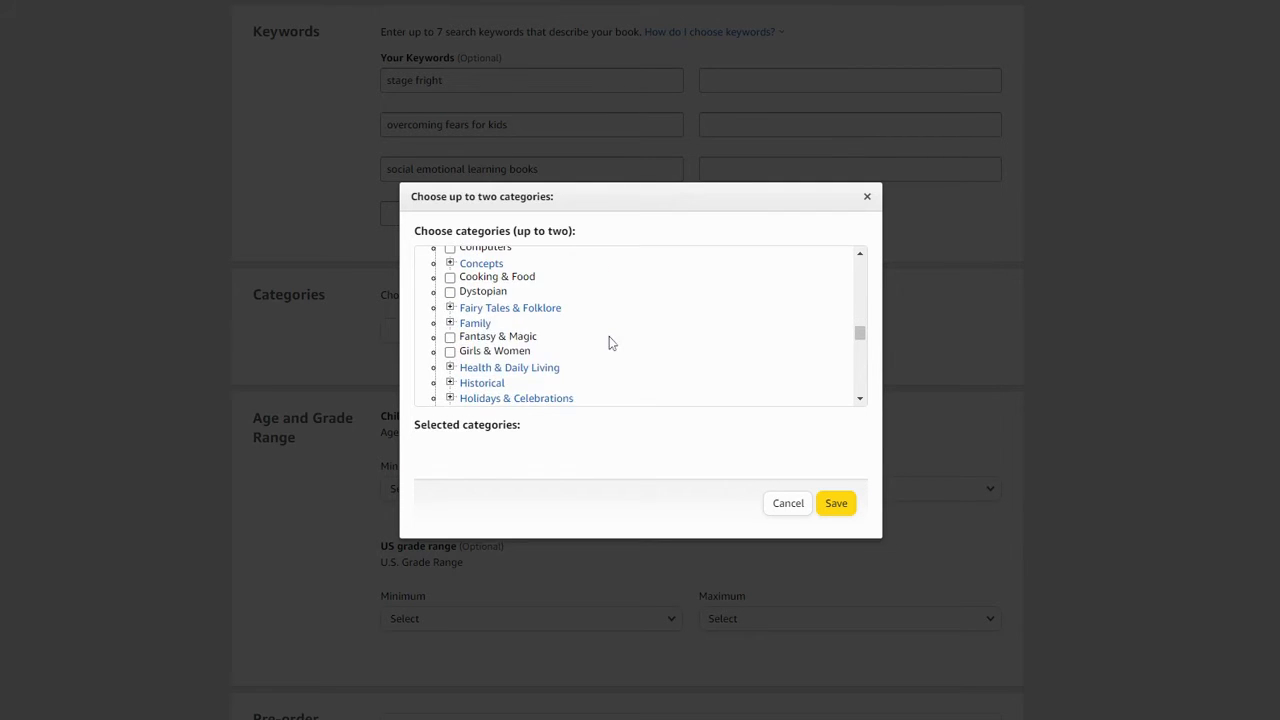
- Look through the Juvenile Fiction subcategories, from Animals down to the ones following Holidays & Celebrations
scroll(608, 343, "up", 10)
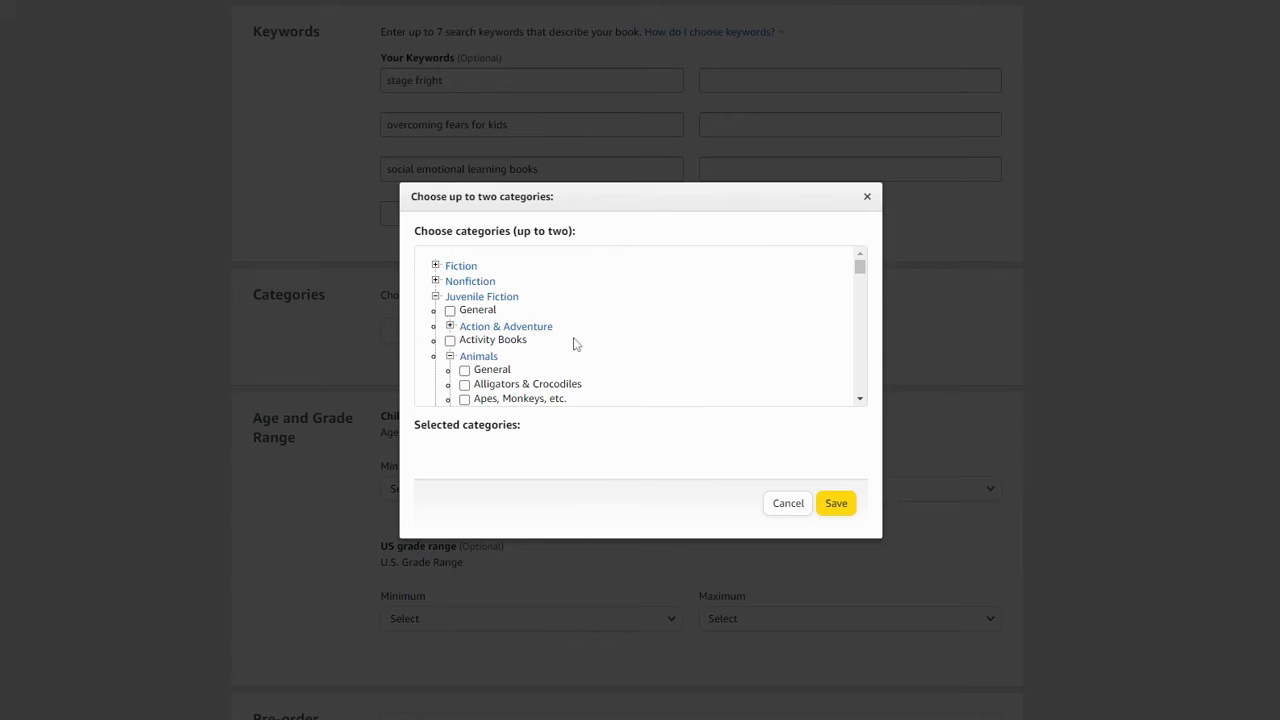
scroll(575, 344, "down", 5)
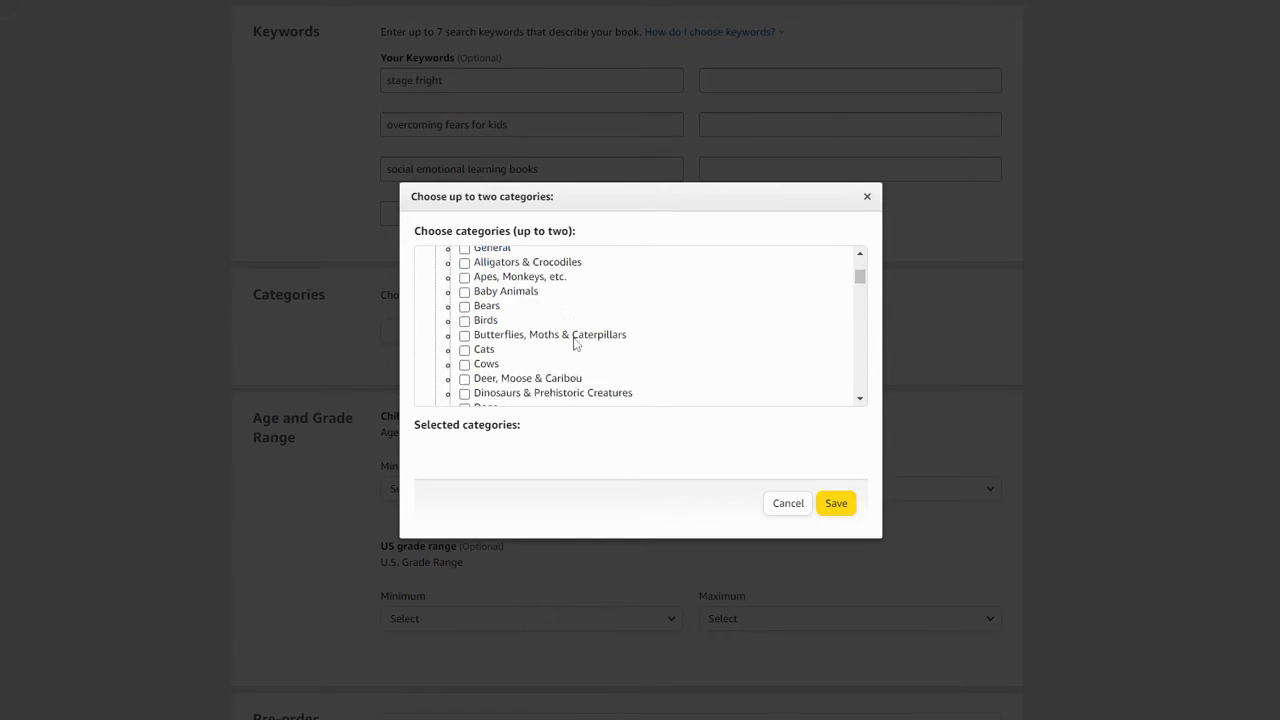
scroll(575, 344, "down", 3)
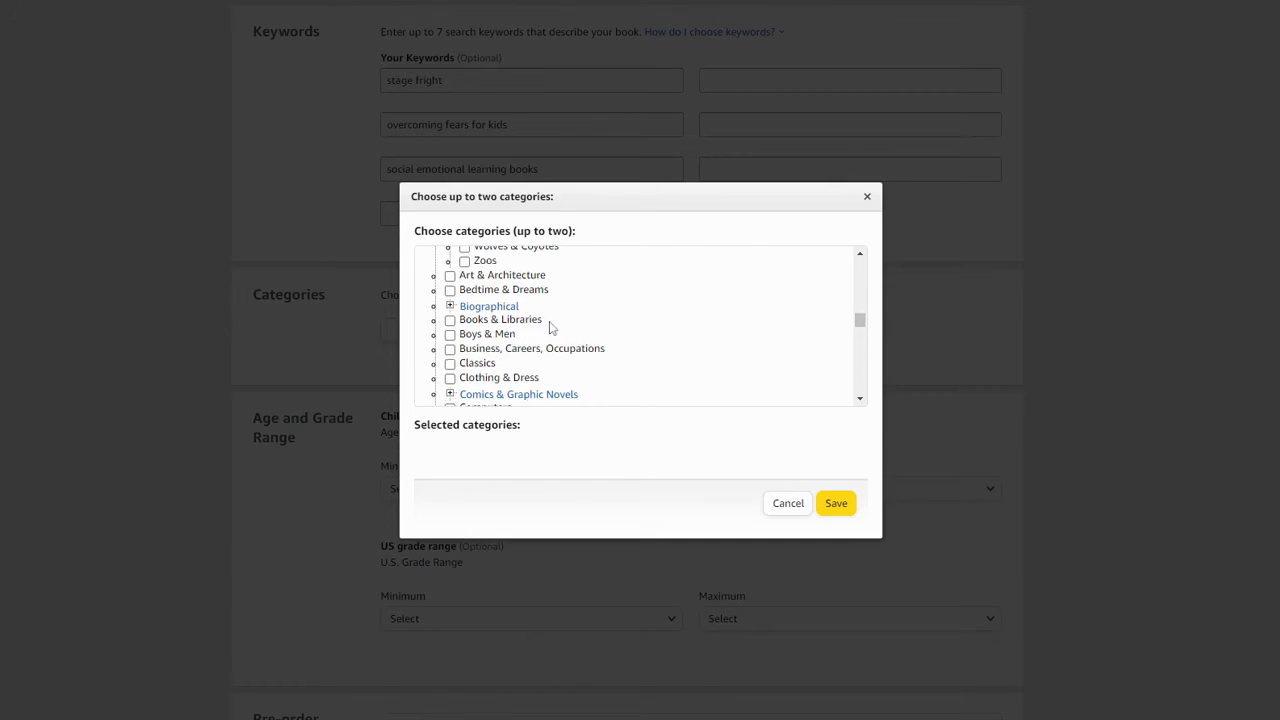
scroll(555, 326, "down", 3)
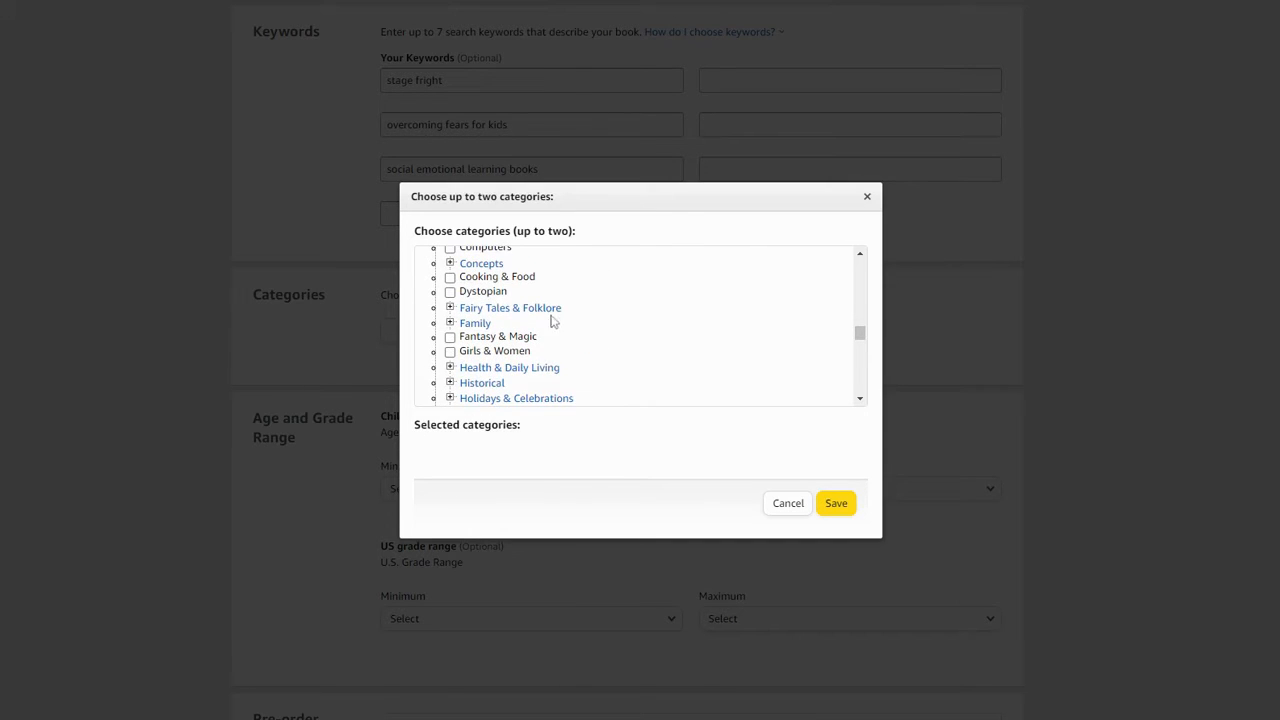
scroll(556, 364, "down", 3)
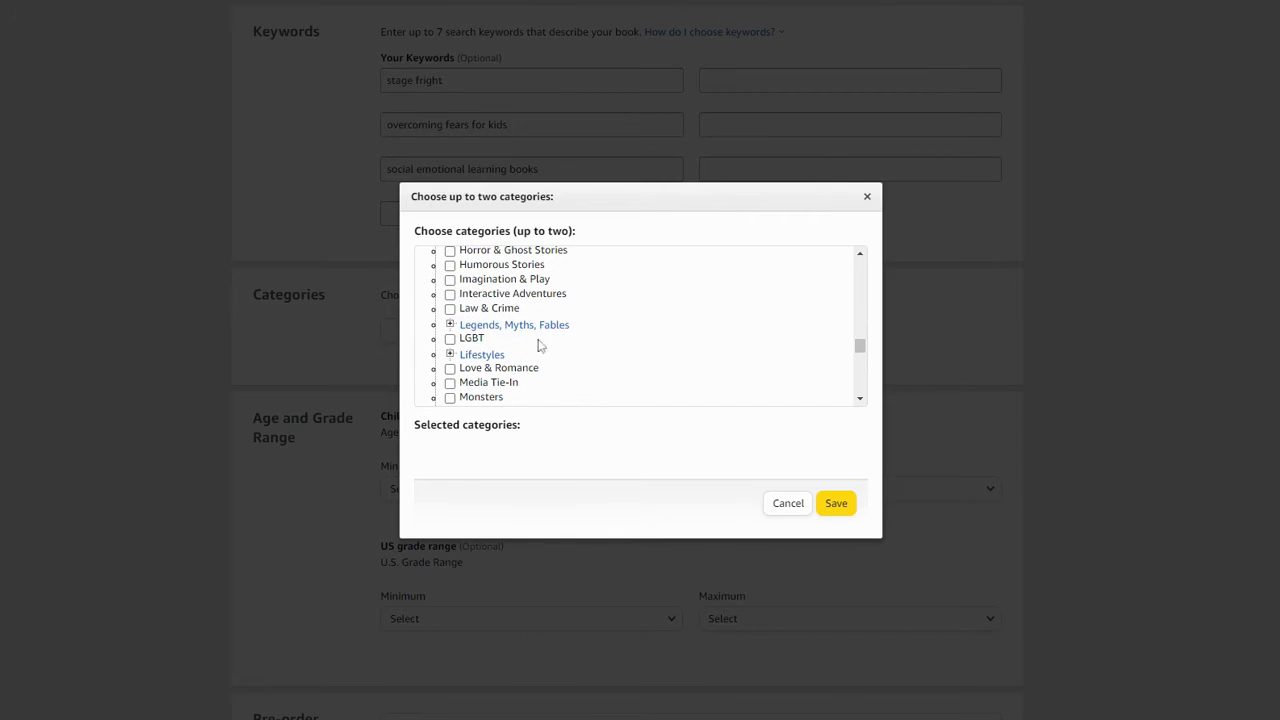
scroll(519, 343, "up", 1)
scroll(519, 341, "up", 1)
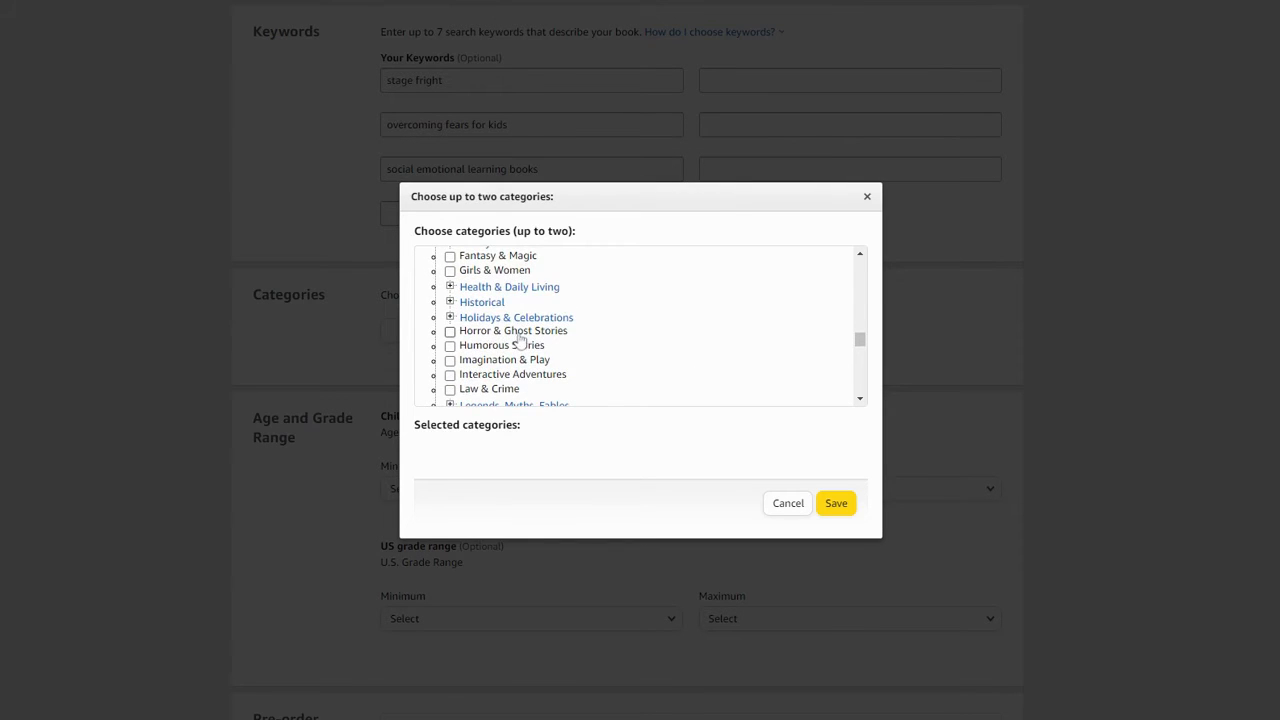
- Expand Performing Arts within Juvenile Fiction and select Music as the first category
scroll(519, 341, "down", 5)
scroll(519, 343, "up", 2)
scroll(519, 343, "down", 2)
left_click(449, 326)
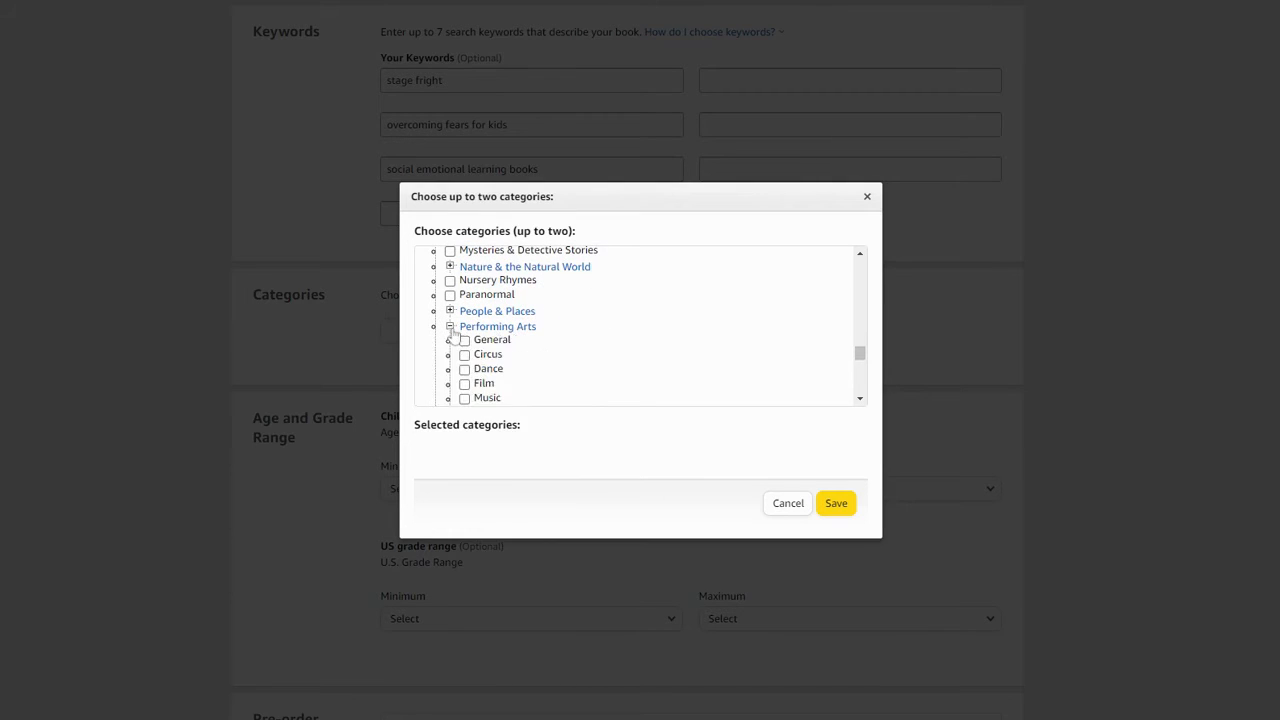
scroll(531, 340, "down", 2)
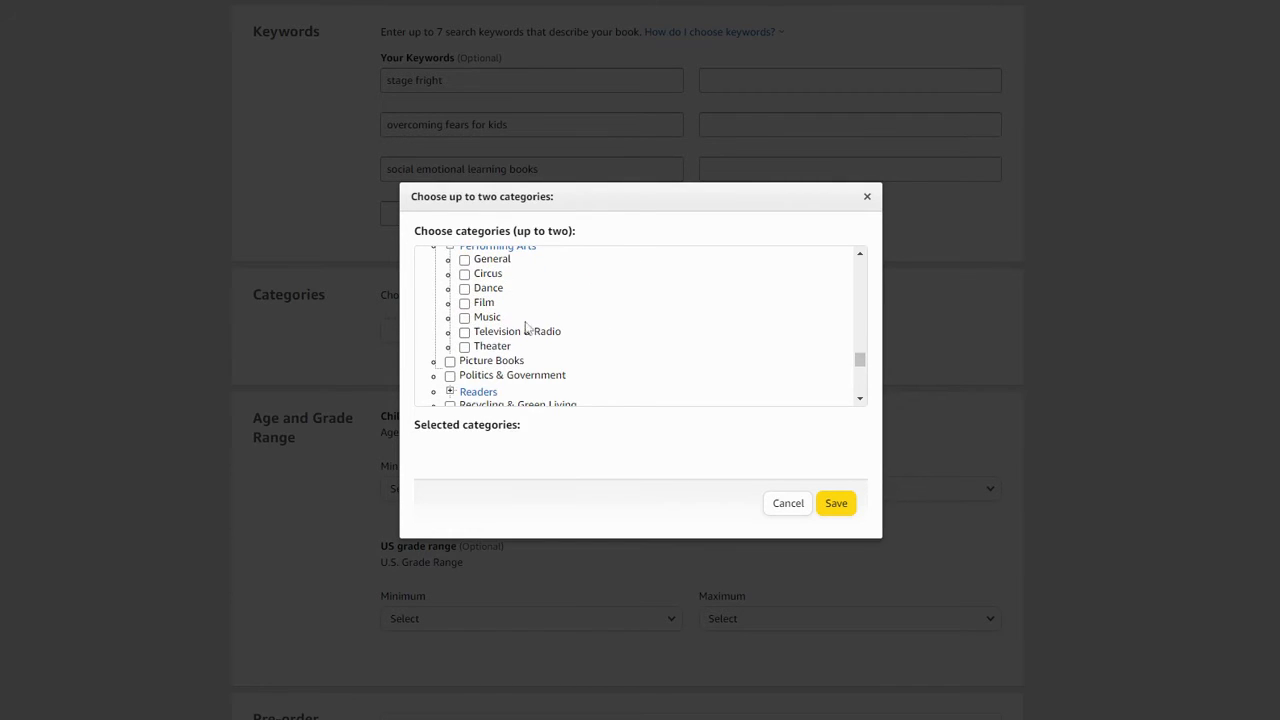
left_click(464, 317)
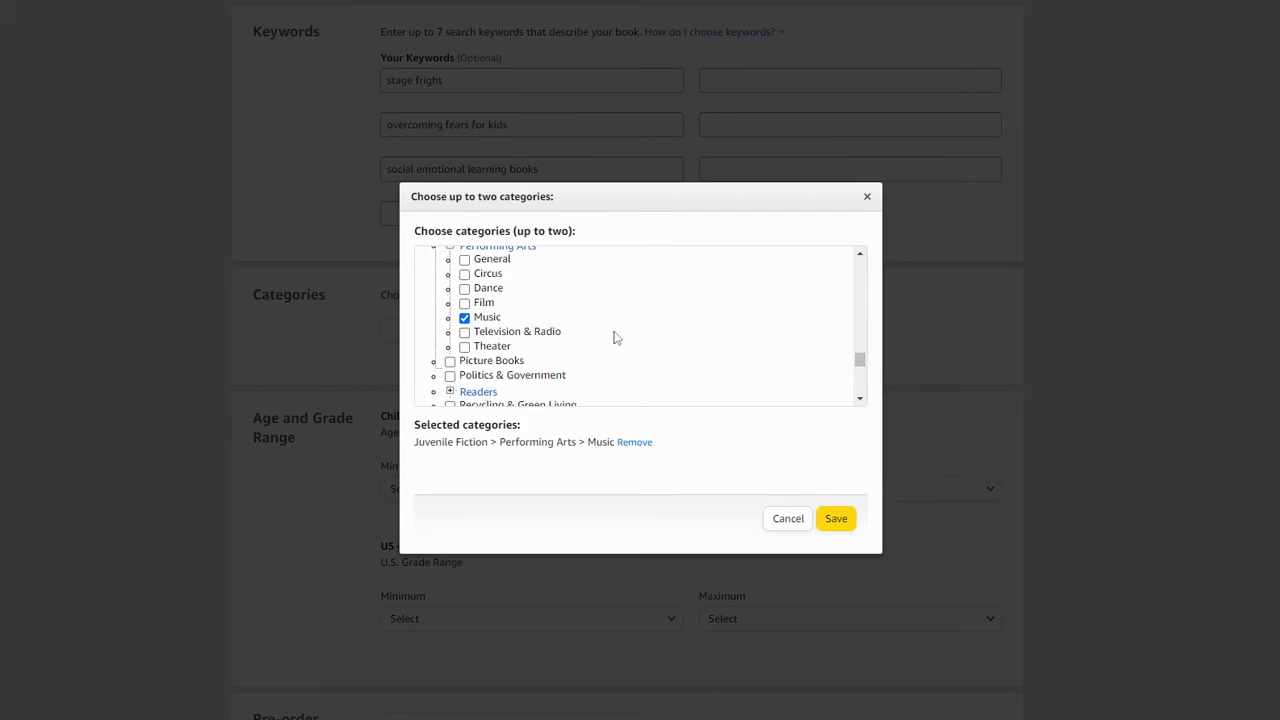
- Select Self-Esteem & Self-Reliance within Social Issues as the second category, and close the category selection without saving
scroll(616, 338, "down", 2)
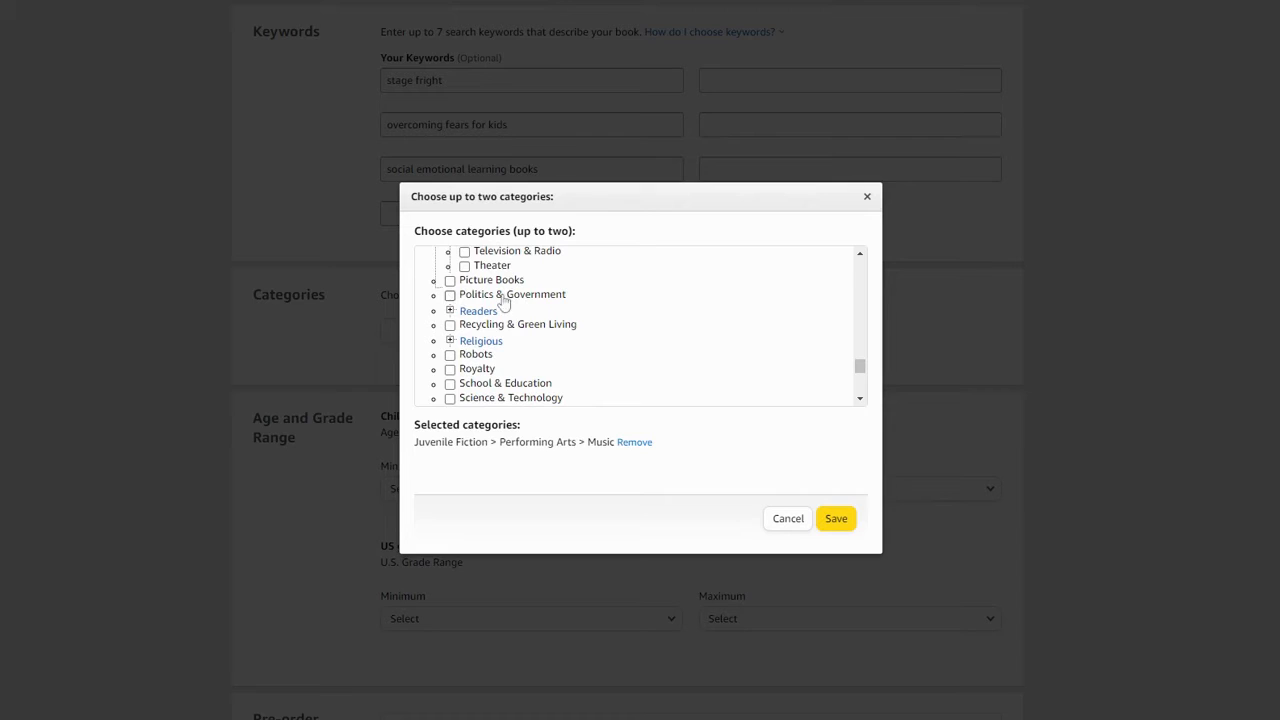
scroll(540, 300, "down", 4)
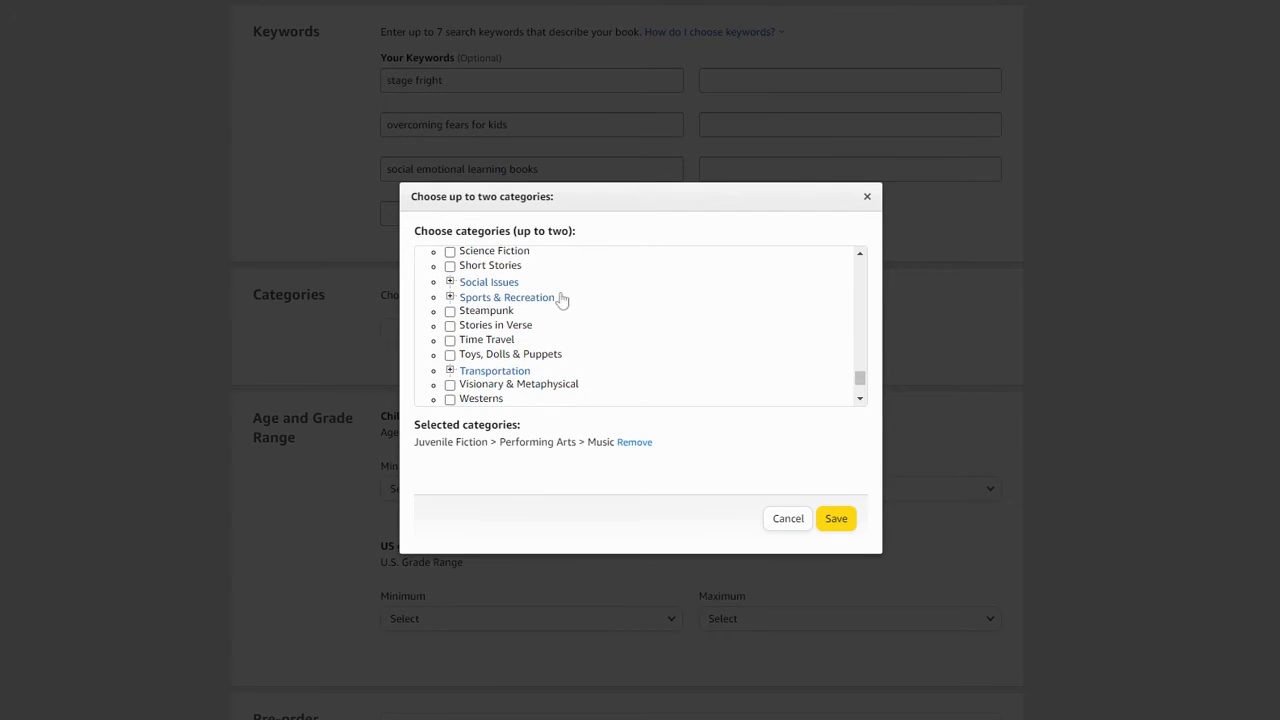
scroll(576, 352, "down", 2)
scroll(565, 348, "up", 2)
left_click(451, 282)
scroll(523, 305, "down", 3)
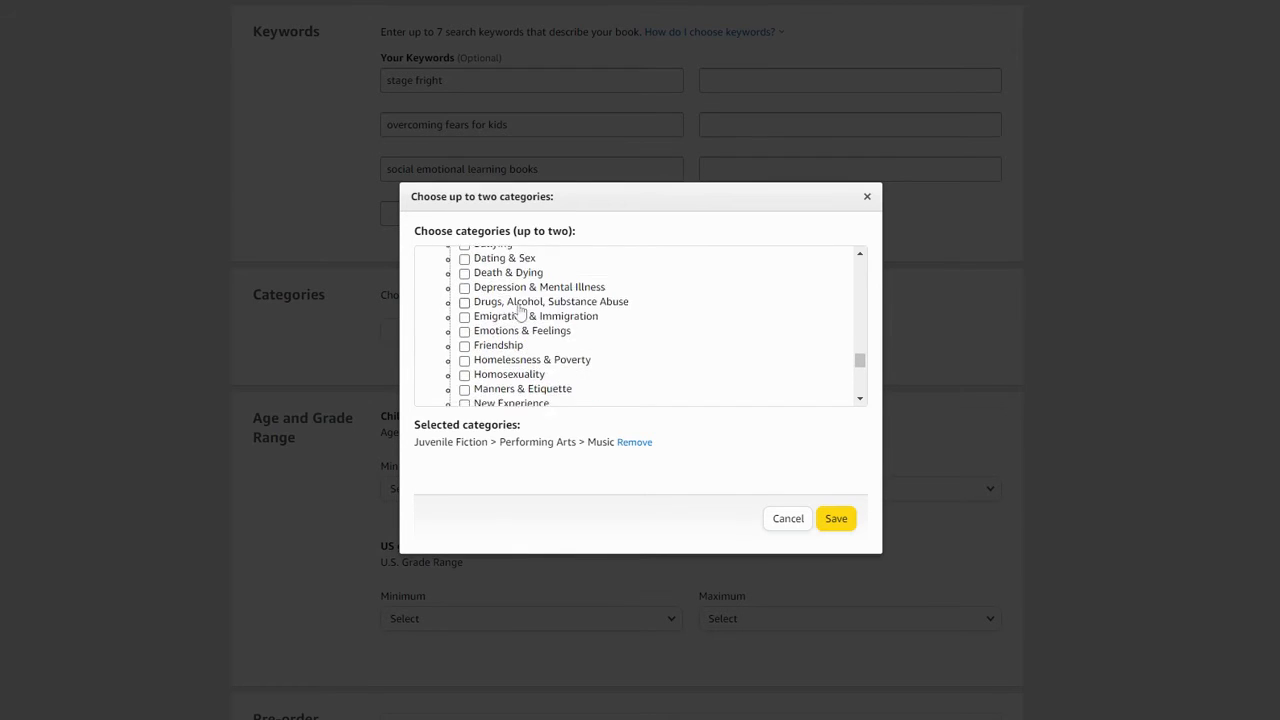
scroll(520, 312, "down", 2)
scroll(520, 314, "down", 2)
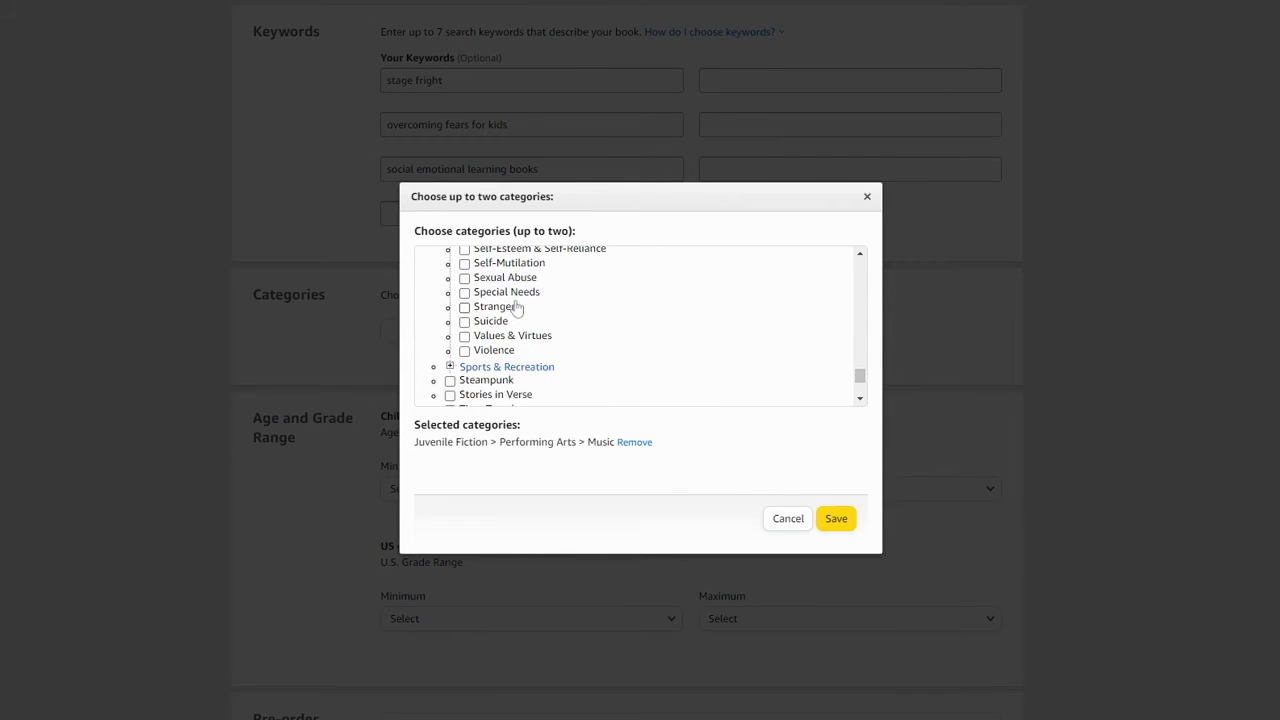
scroll(500, 337, "up", 2)
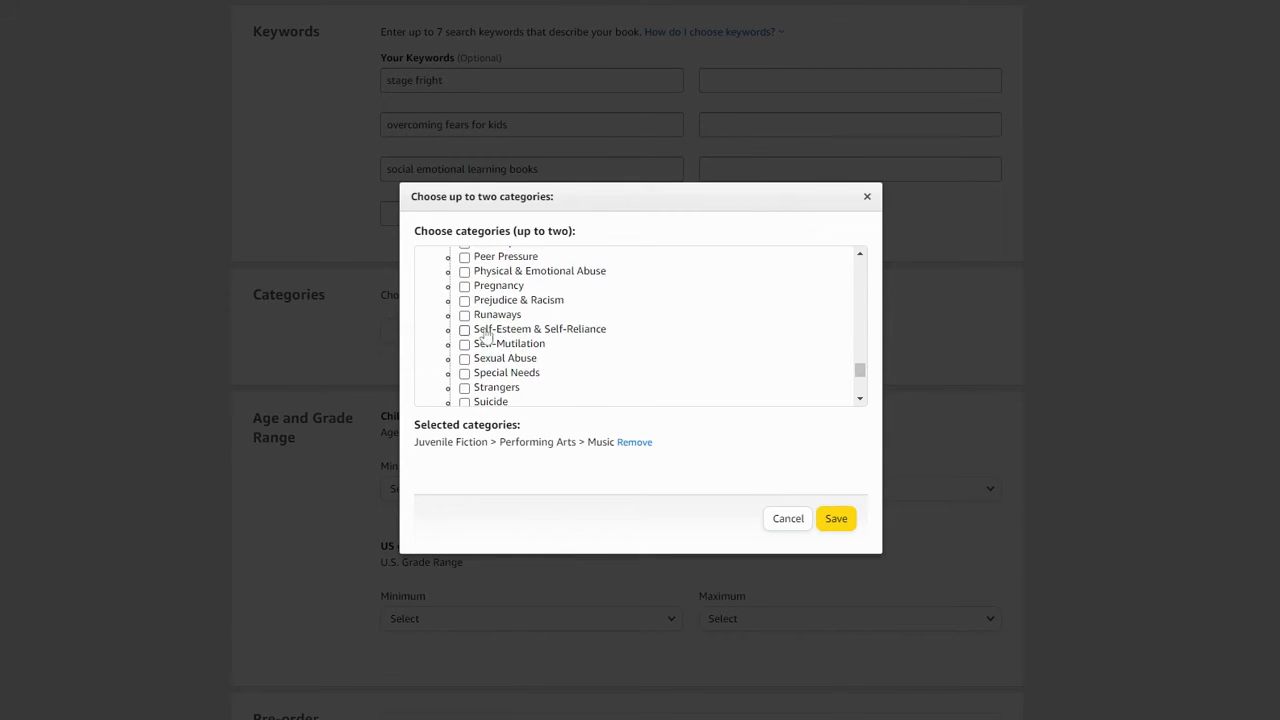
left_click(464, 330)
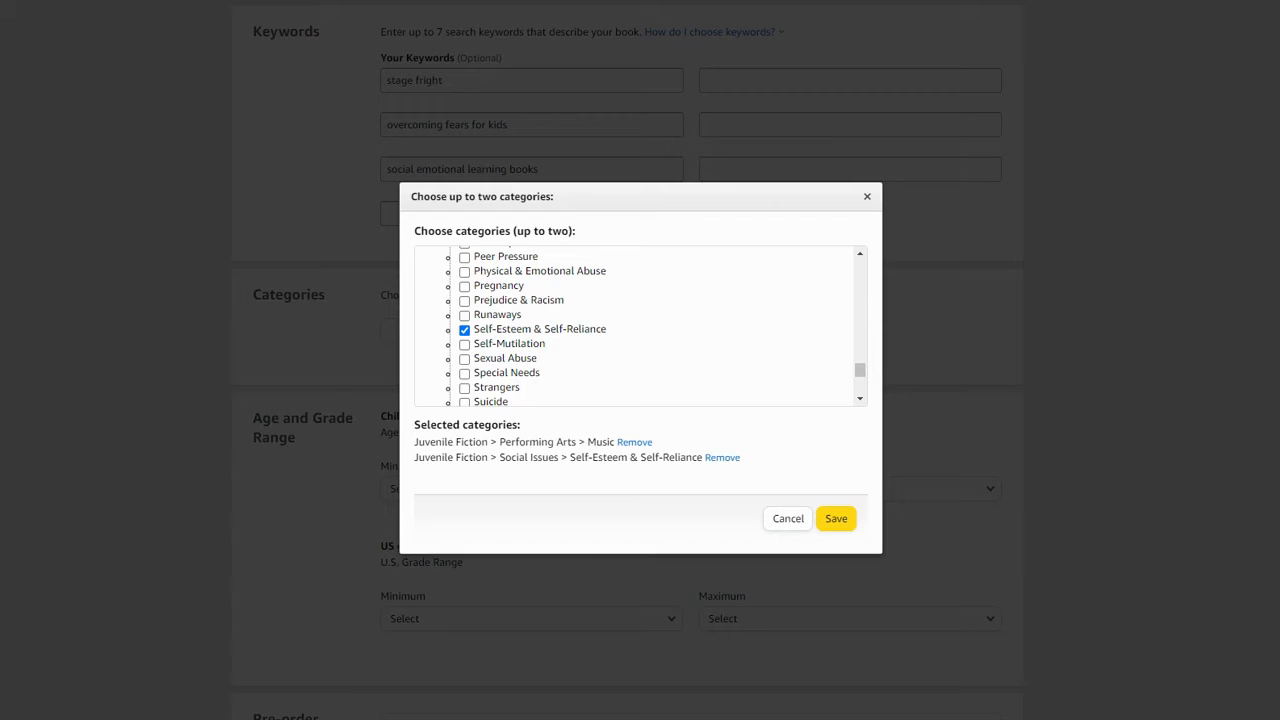
left_click(782, 531)
- Set the children's book age range to a minimum of 3 and a maximum of 8
scroll(668, 498, "down", 2)
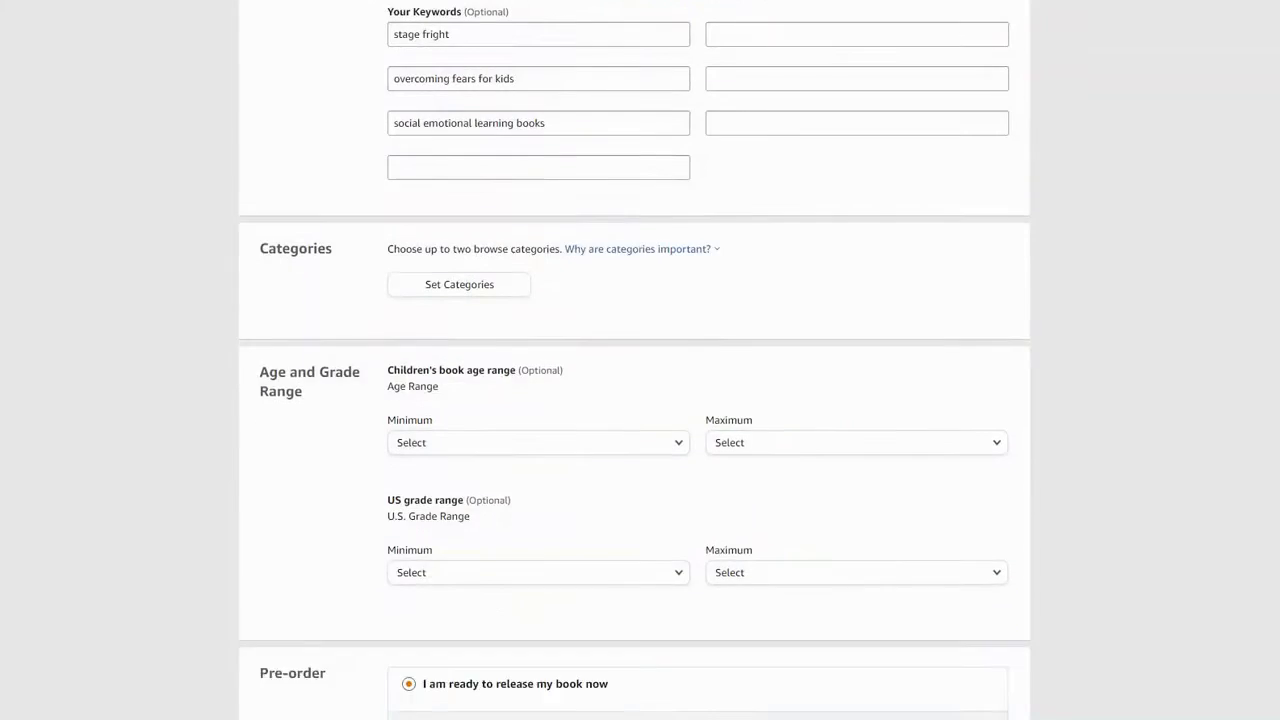
left_click(554, 328)
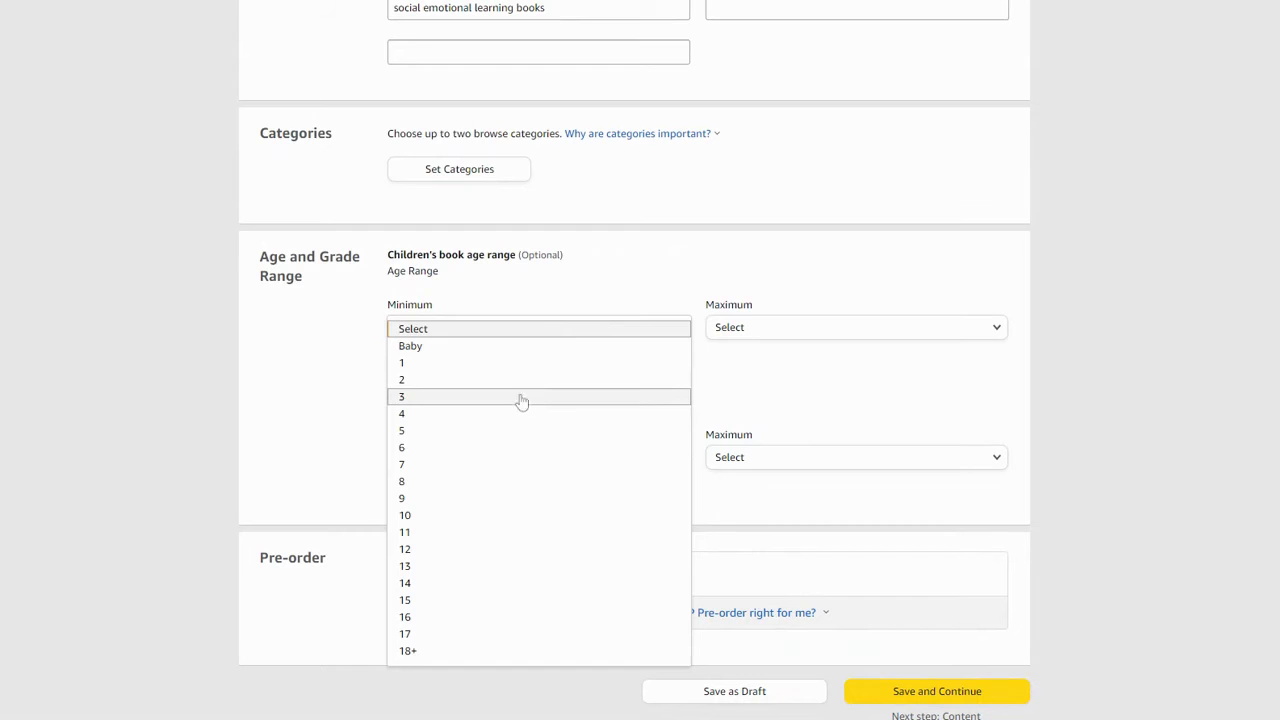
left_click(520, 398)
left_click(868, 336)
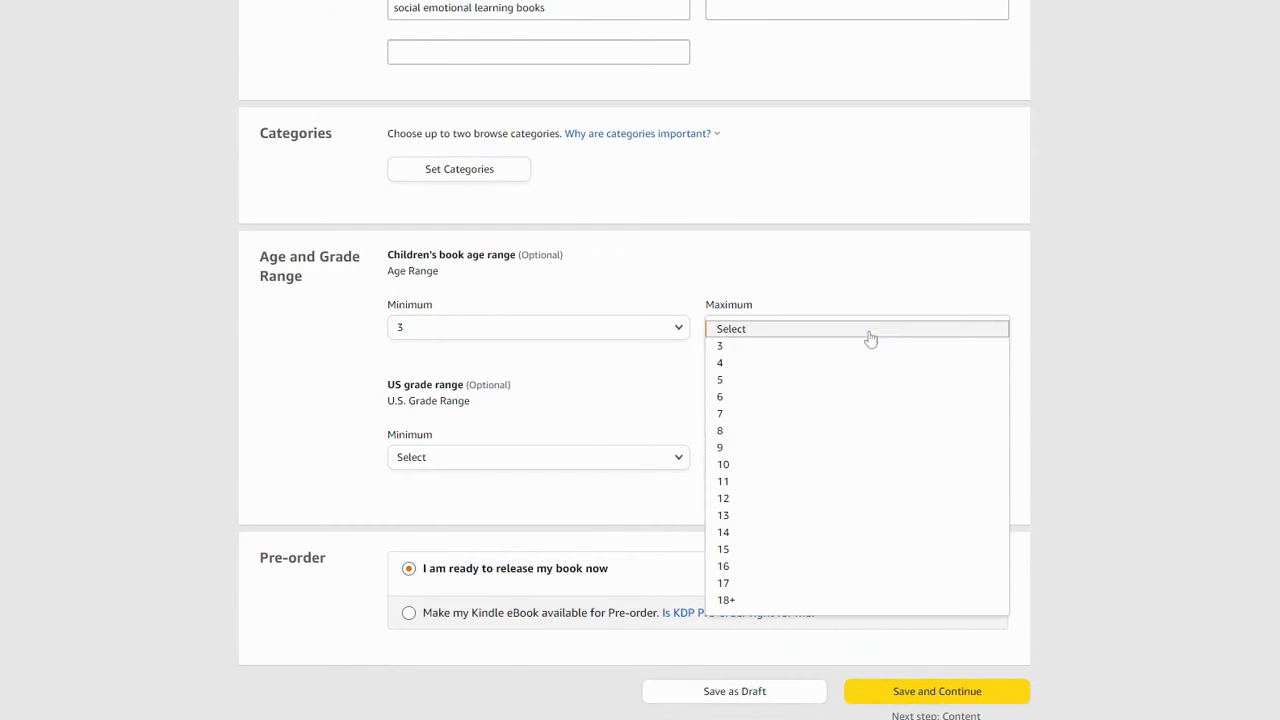
left_click(814, 438)
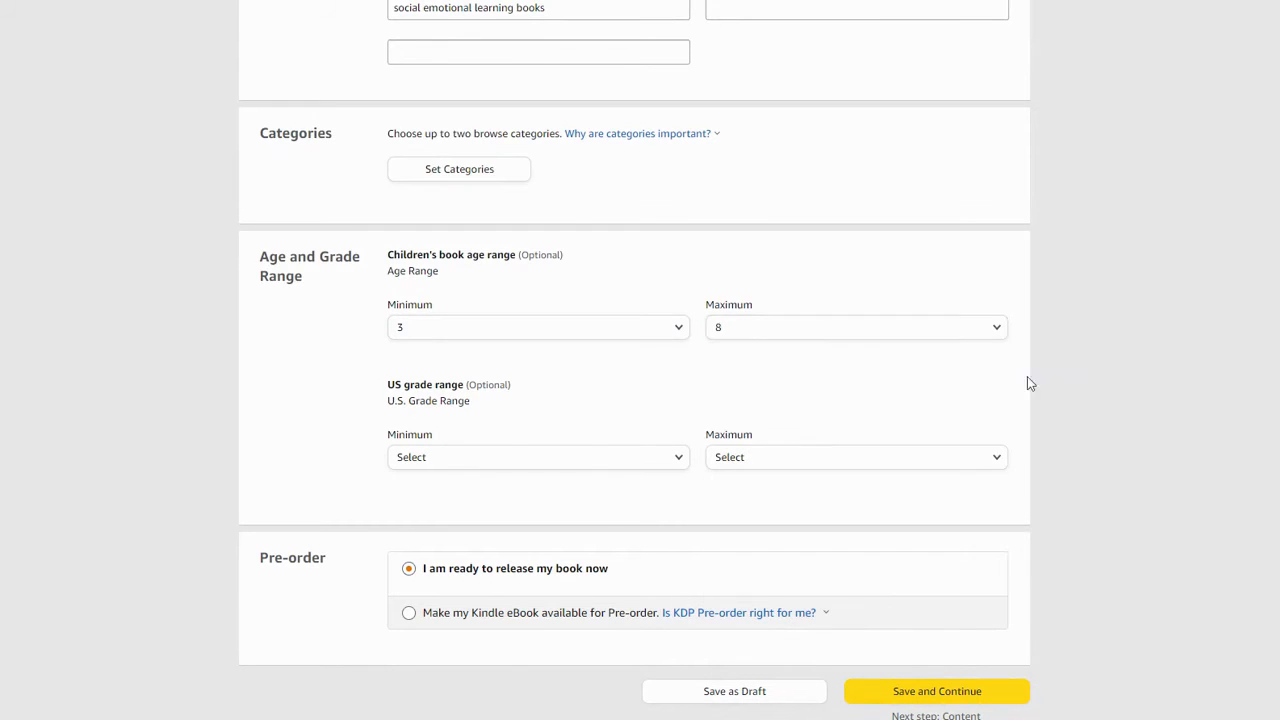
- Set the US grade range to a minimum of Preschool and a maximum of 3rd grade
left_click(464, 462)
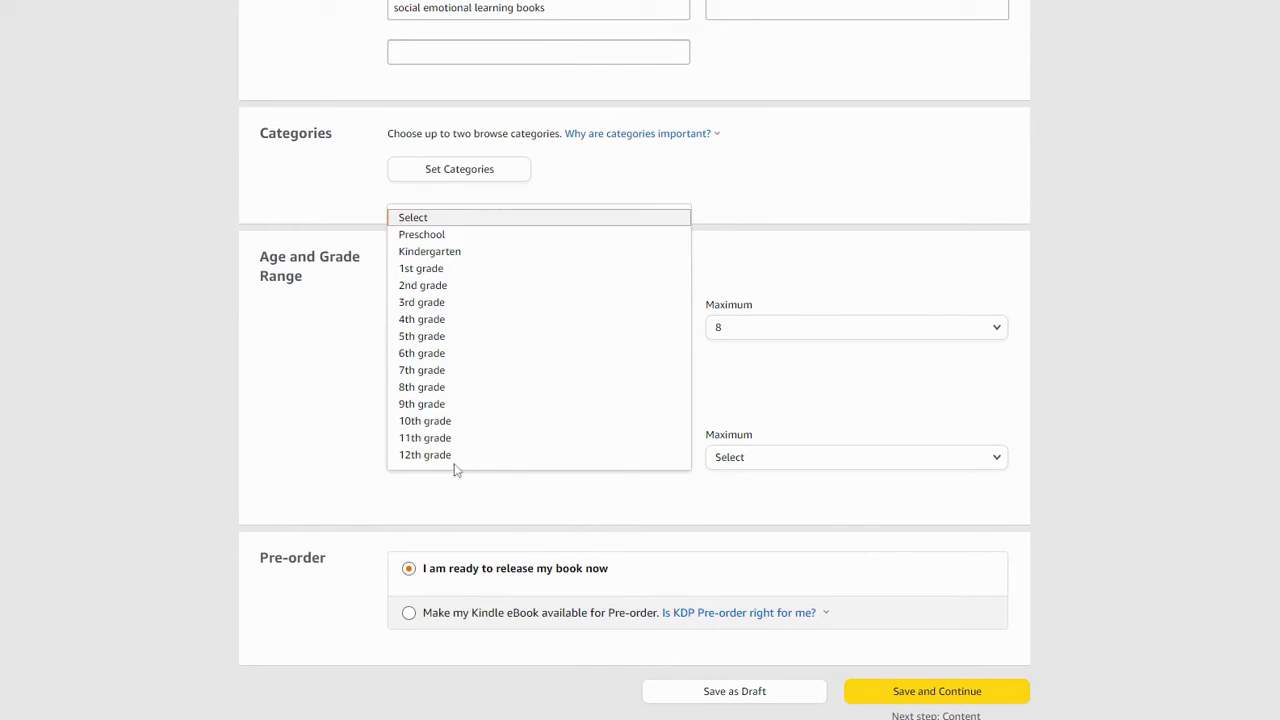
left_click(264, 432)
left_click_drag(510, 385, 388, 385)
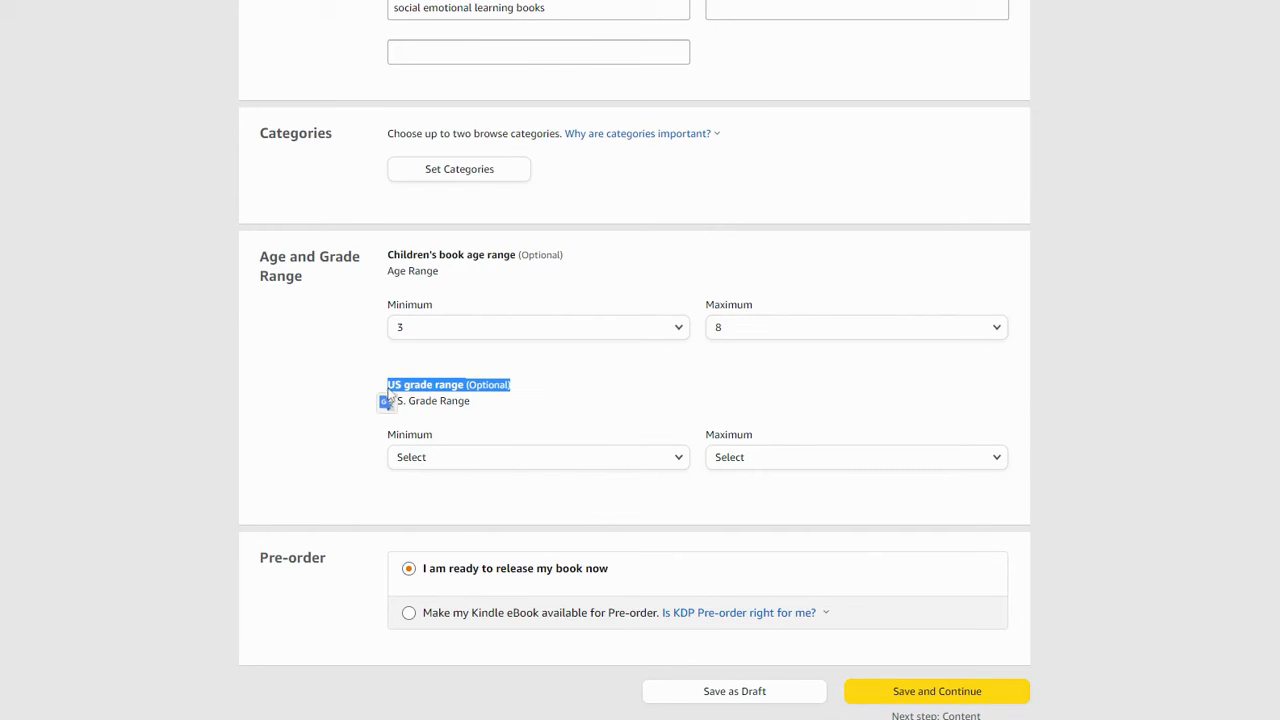
left_click(318, 372)
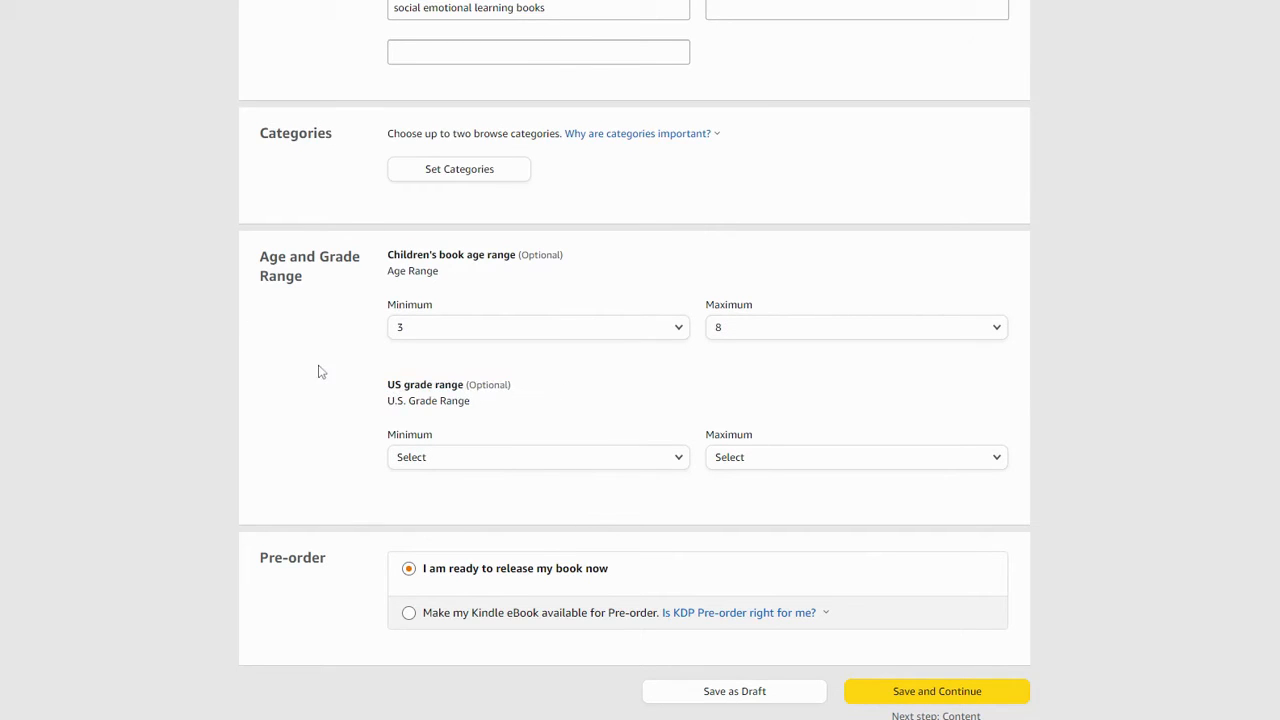
left_click(463, 459)
left_click(469, 251)
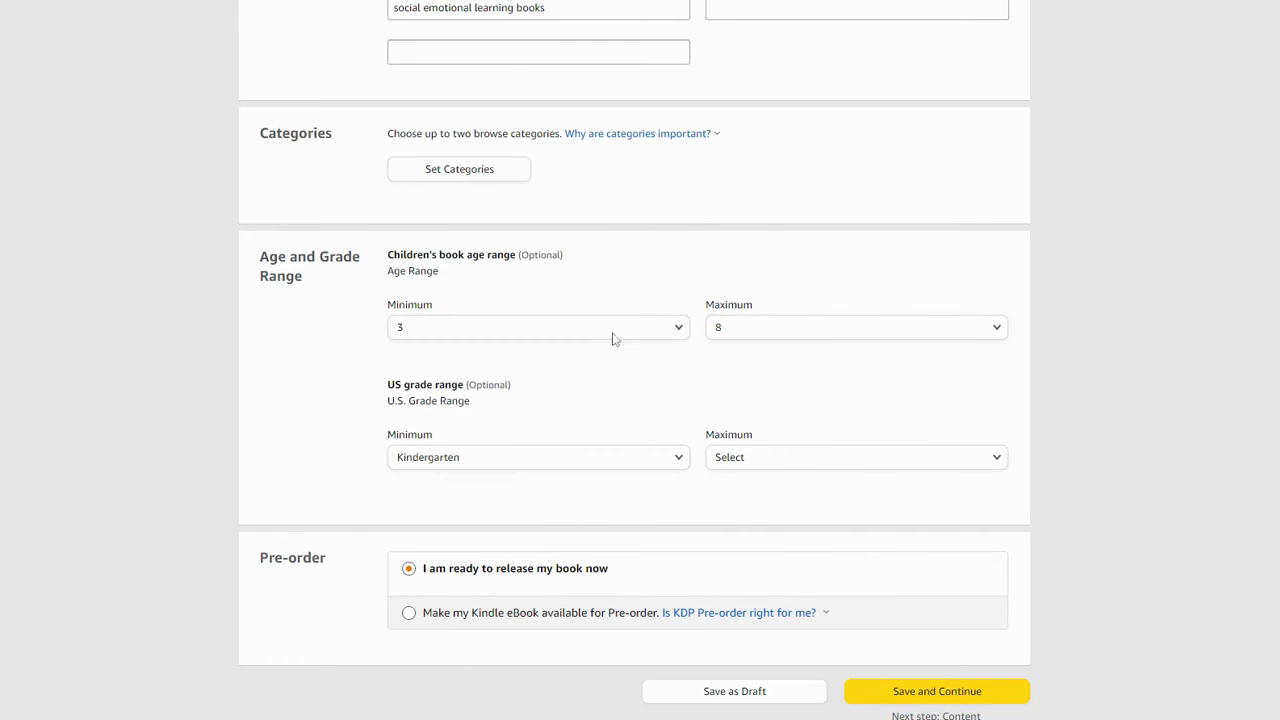
left_click(855, 463)
left_click(600, 463)
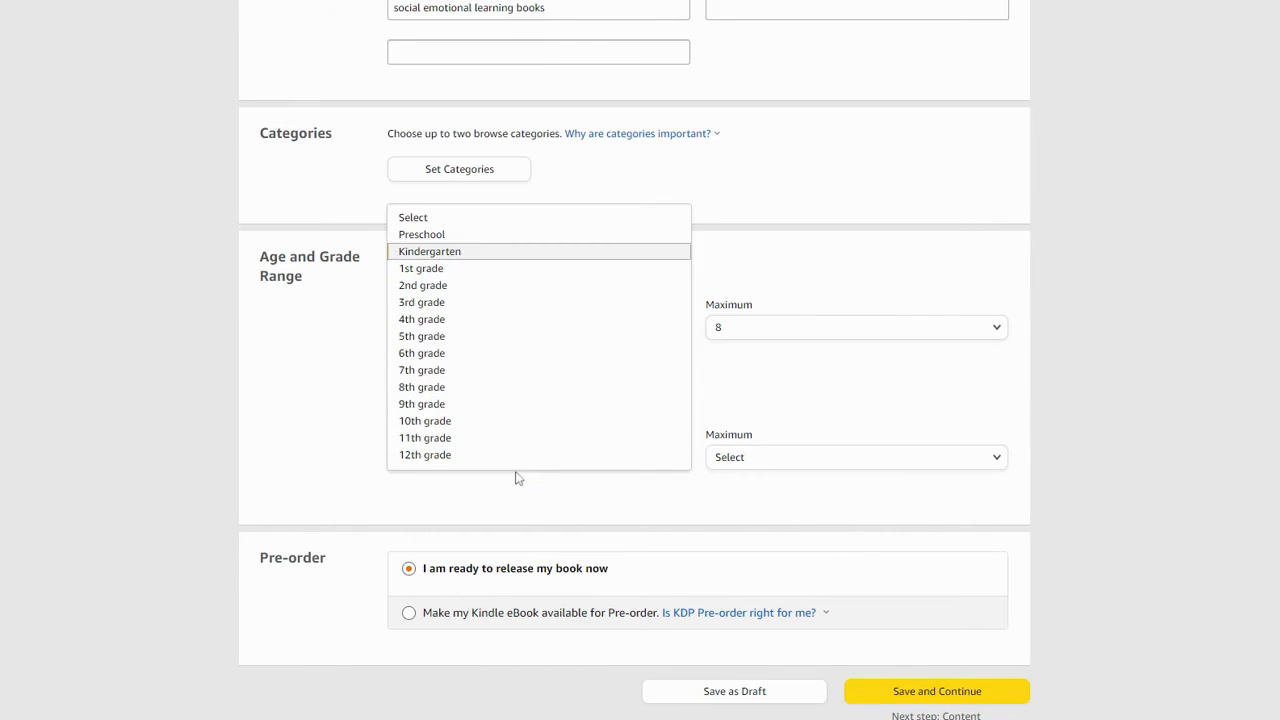
left_click(477, 234)
left_click(829, 462)
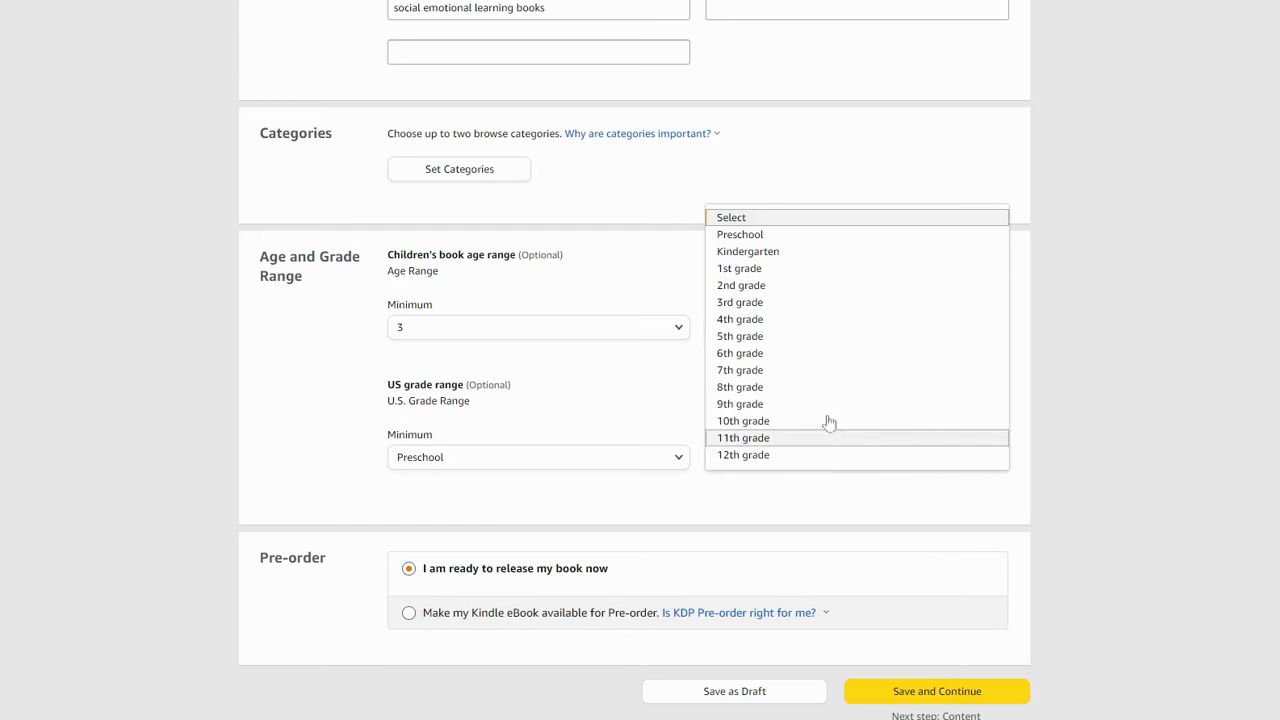
left_click(849, 310)
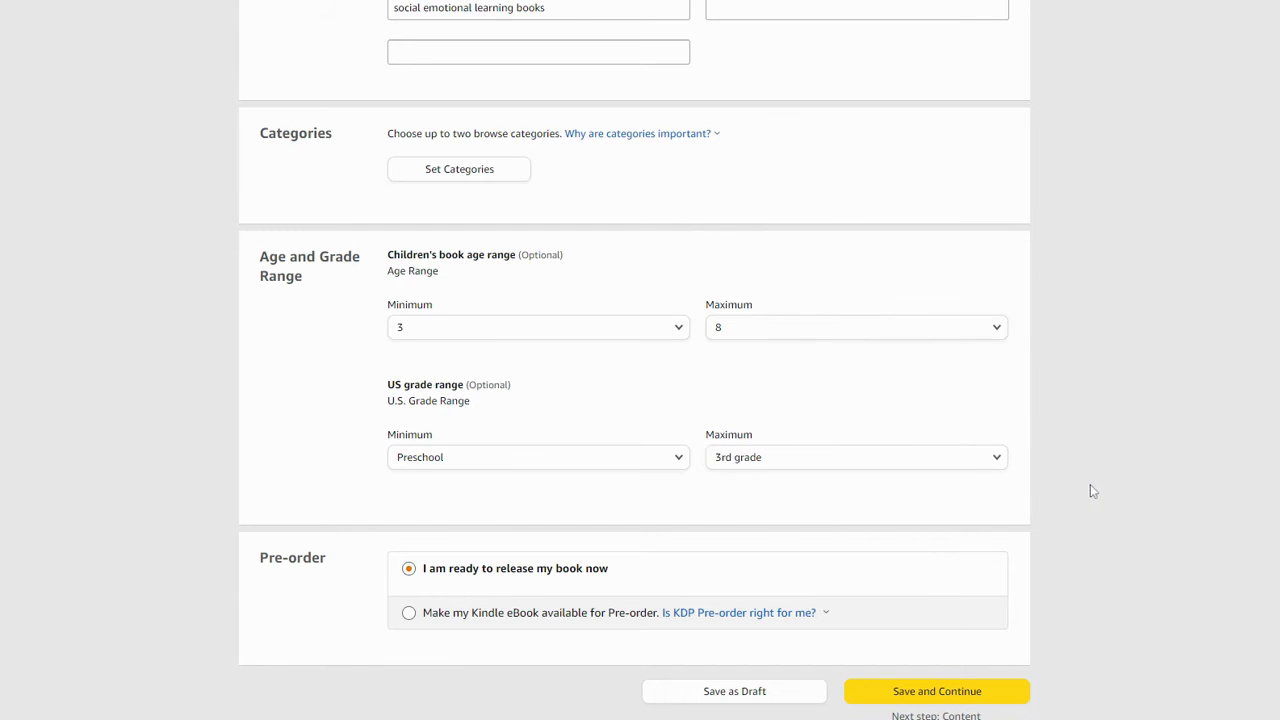
- Make the Kindle eBook available for pre-order with release date 07/19/2022, and save to continue to the content page
scroll(1090, 484, "down", 1)
scroll(1015, 475, "down", 2)
left_click(409, 360)
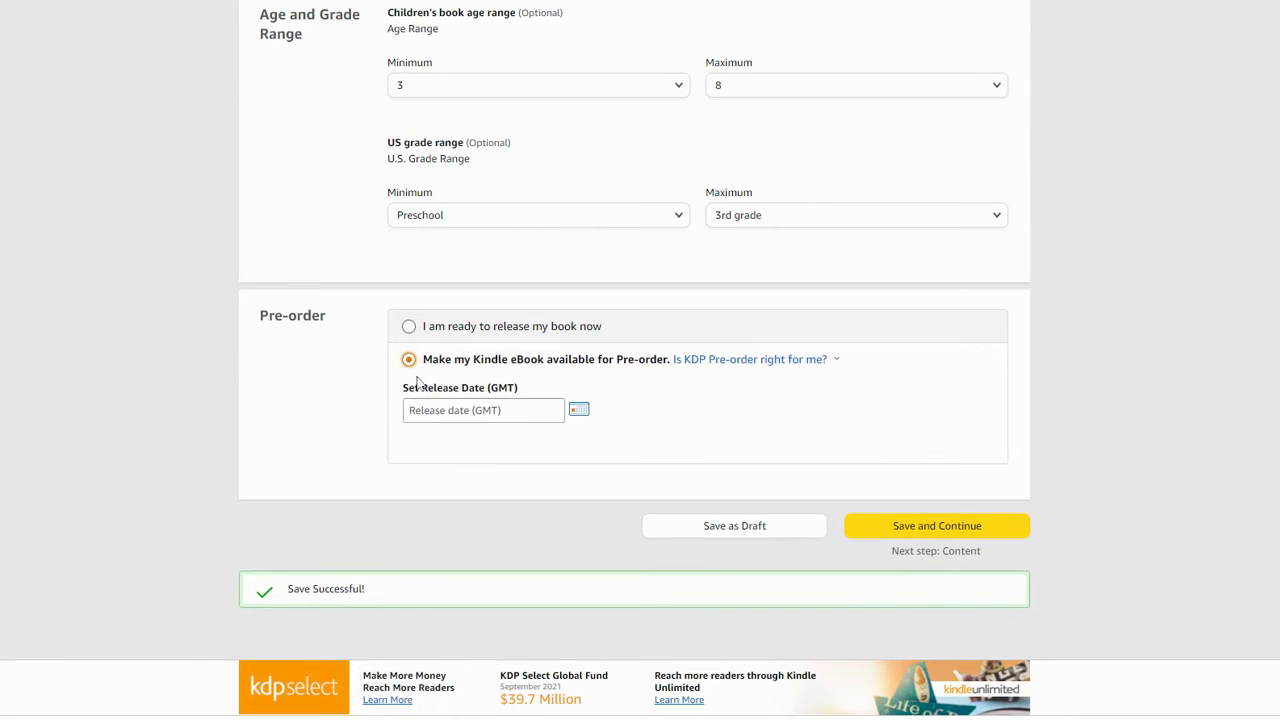
left_click(578, 411)
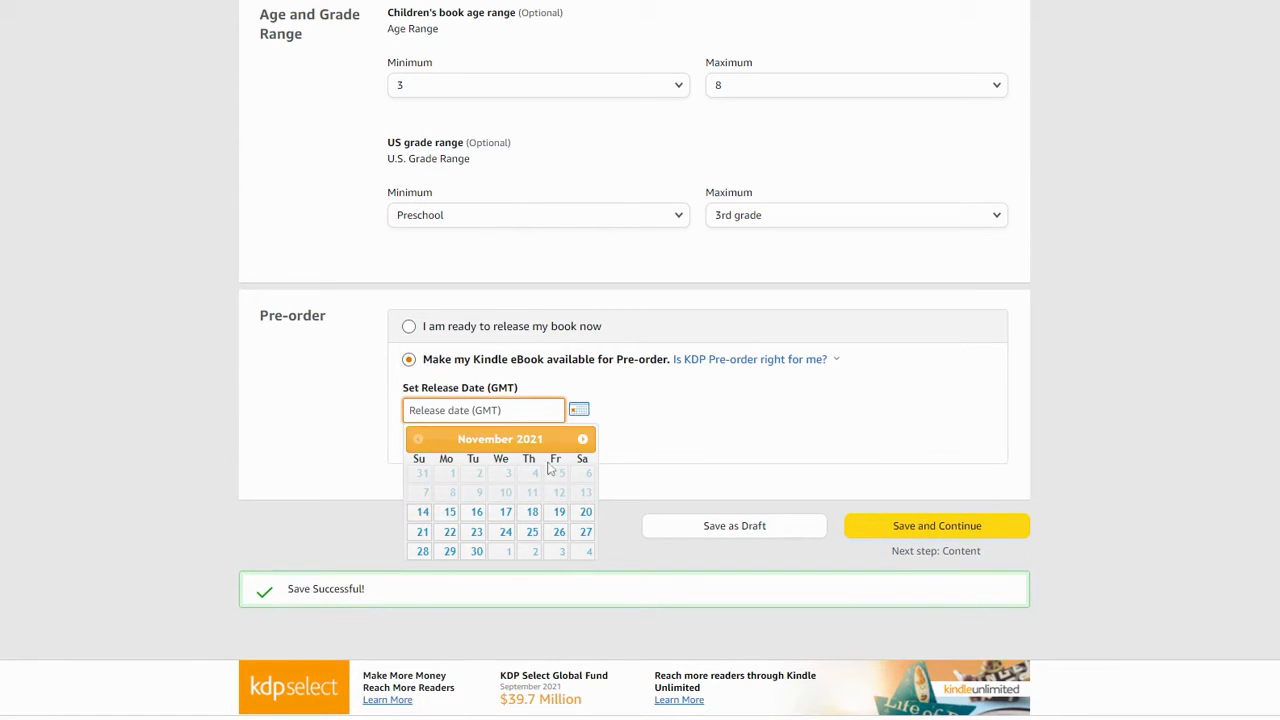
left_click(583, 439)
left_click(583, 439)
left_click(583, 439)
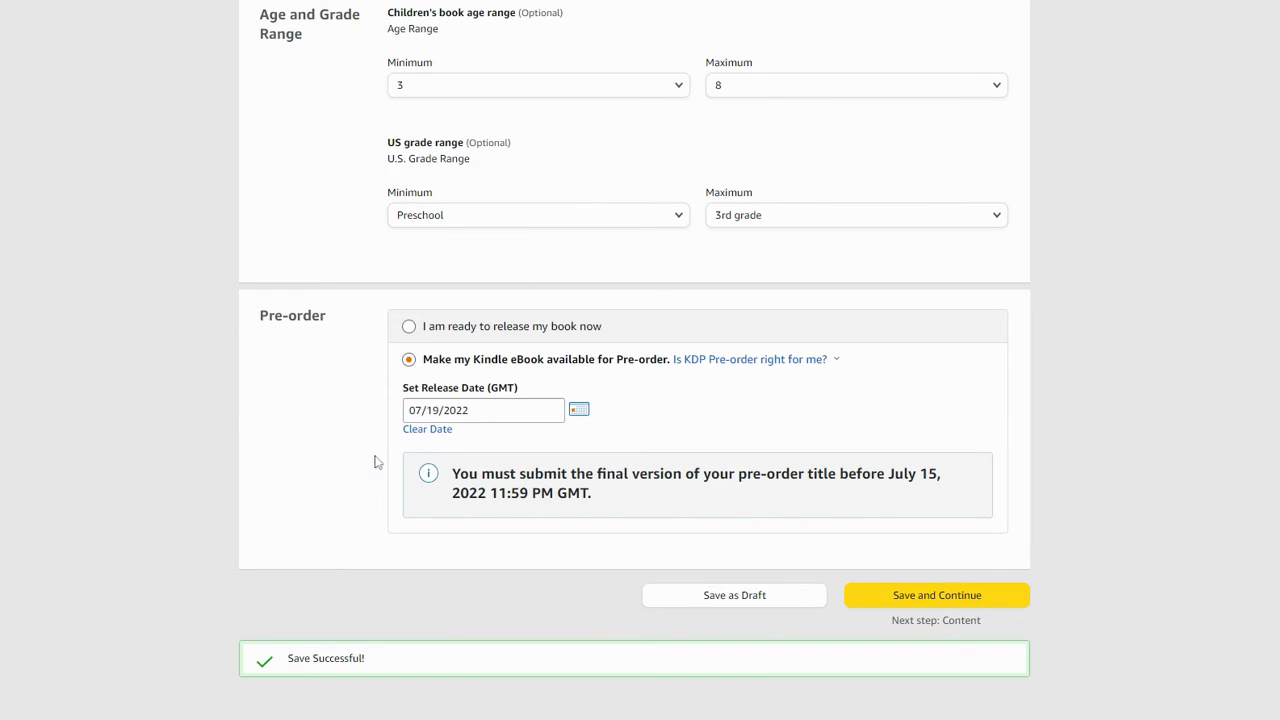
left_click(986, 598)
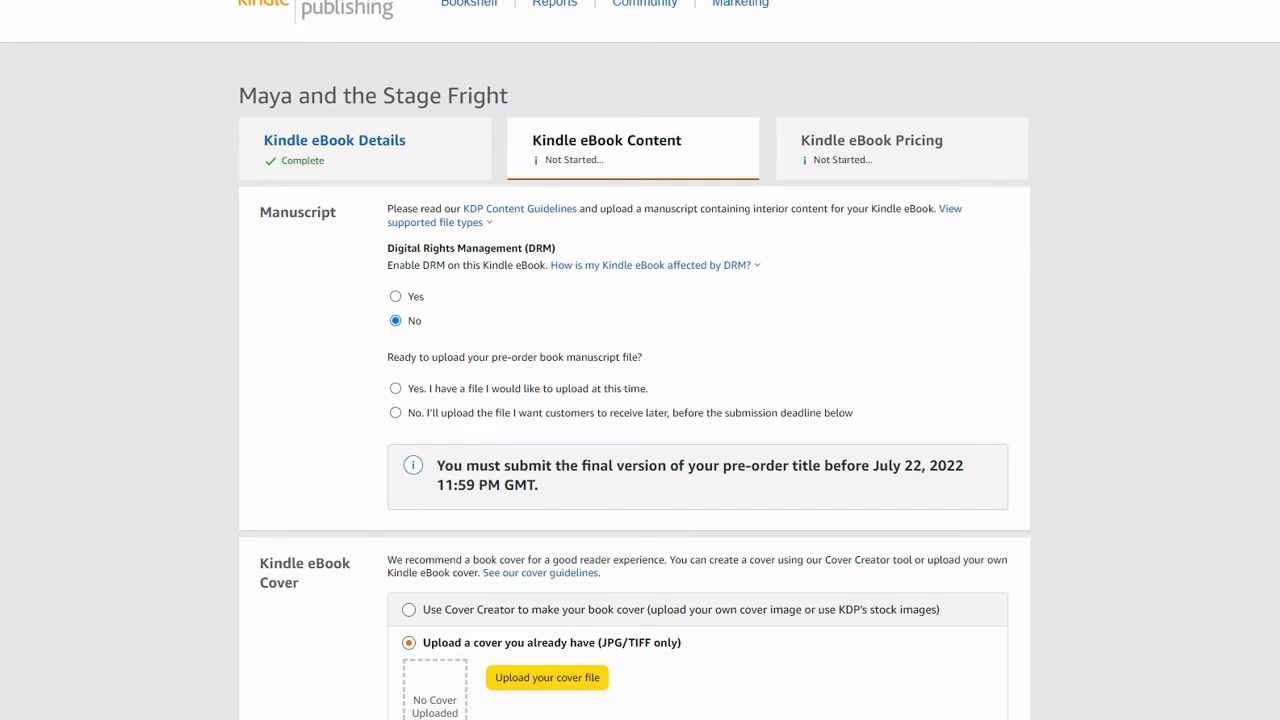
- Choose to upload the pre-order manuscript file later, before the submission deadline
left_click_drag(873, 466, 993, 482)
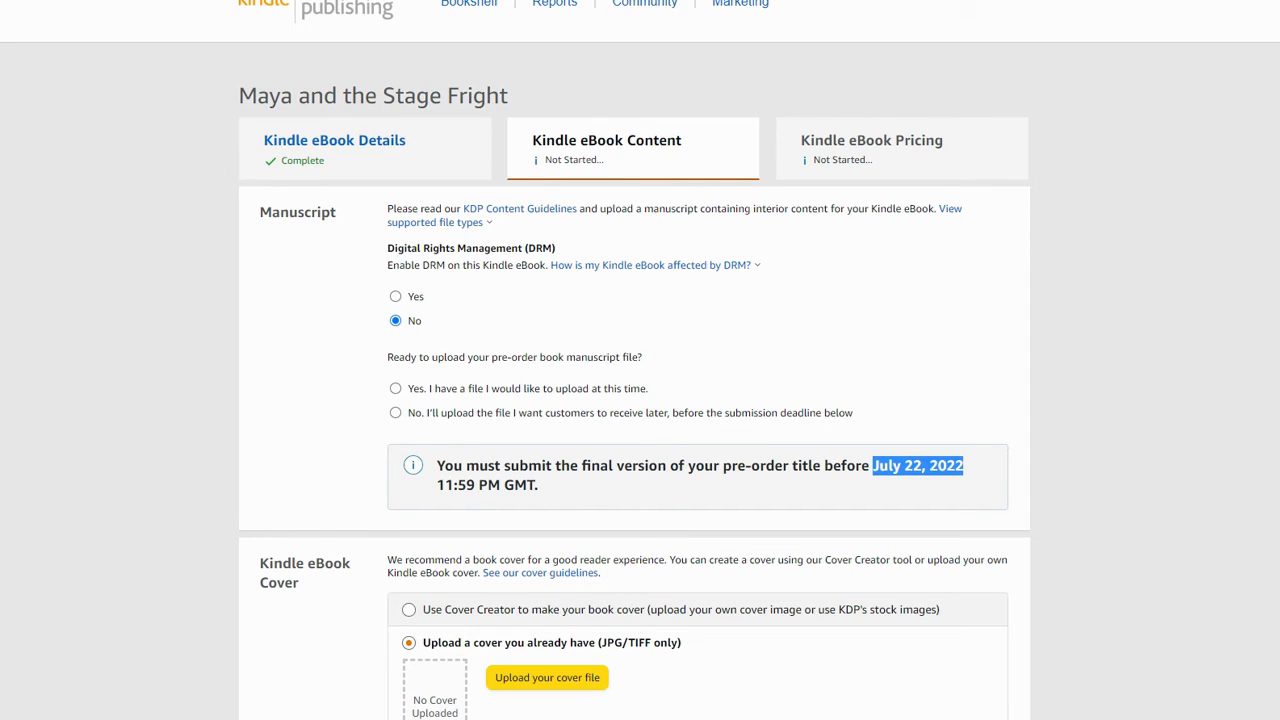
left_click(444, 412)
scroll(342, 392, "down", 1)
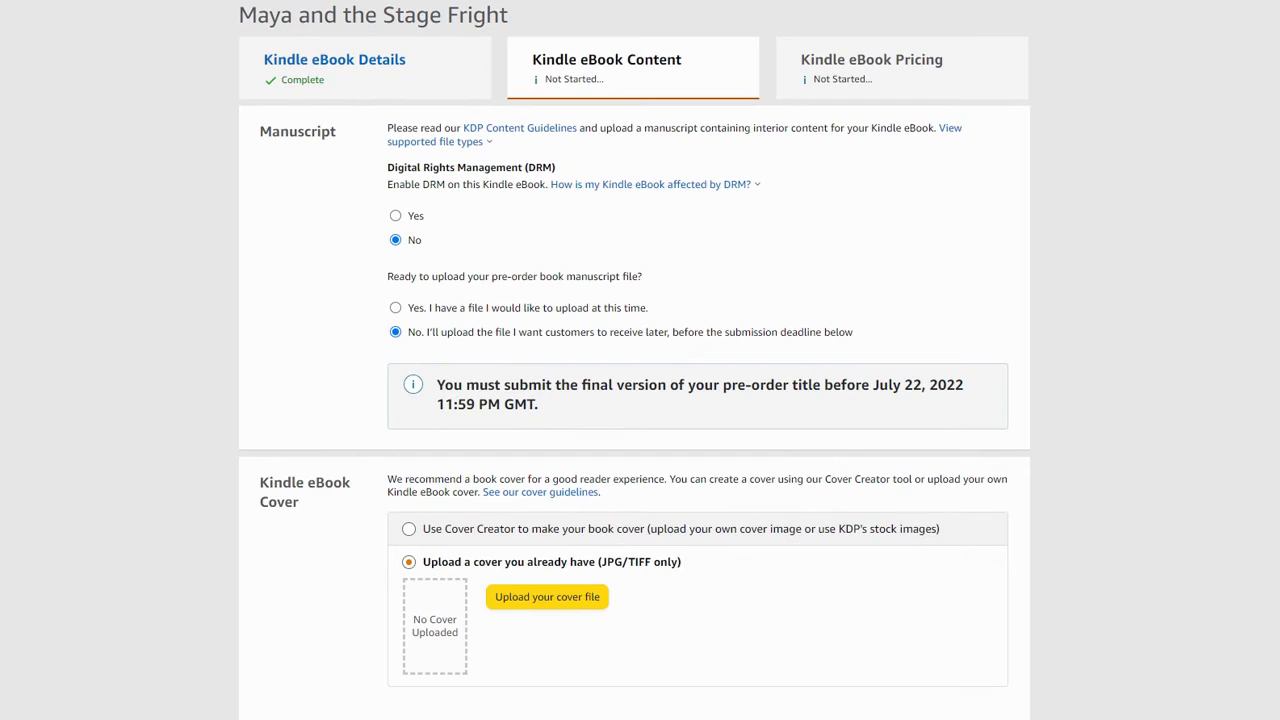
left_click_drag(873, 385, 963, 392)
left_click(1106, 398)
- Review the option for uploading an existing cover and the ISBN section, and highlight the publisher name
scroll(1106, 405, "down", 2)
scroll(1106, 413, "down", 1)
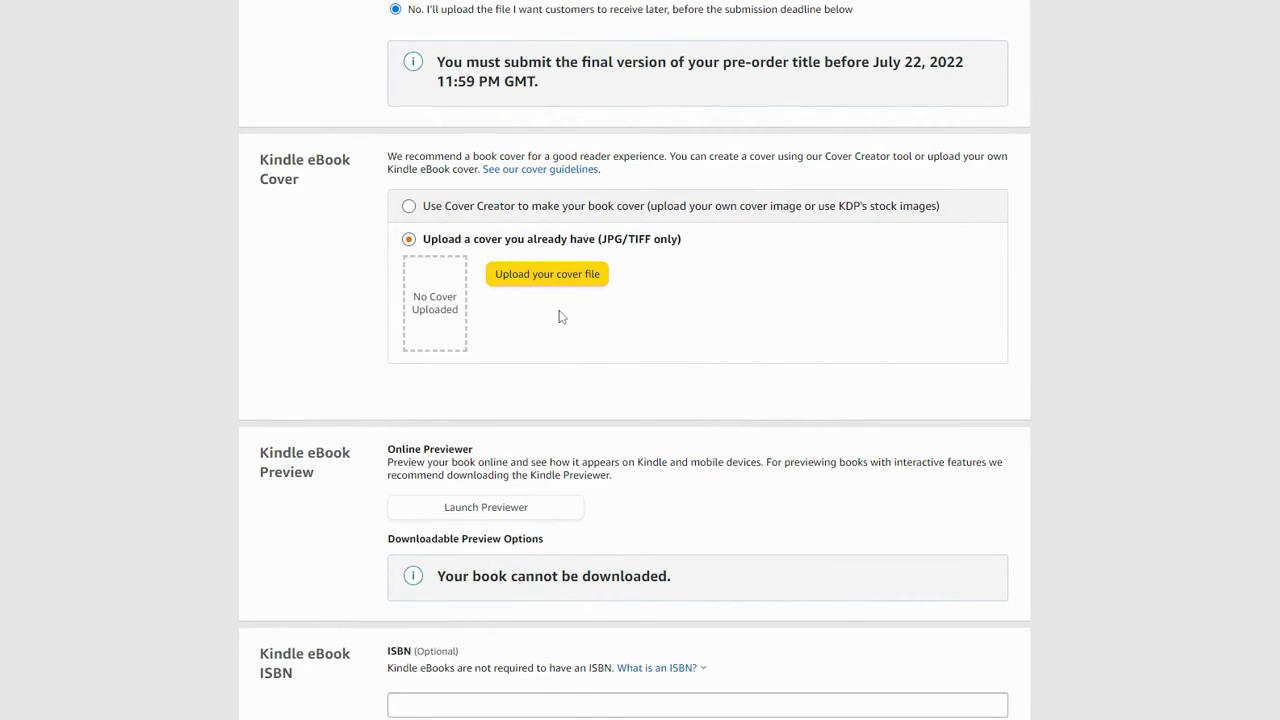
left_click(618, 243)
scroll(563, 286, "down", 4)
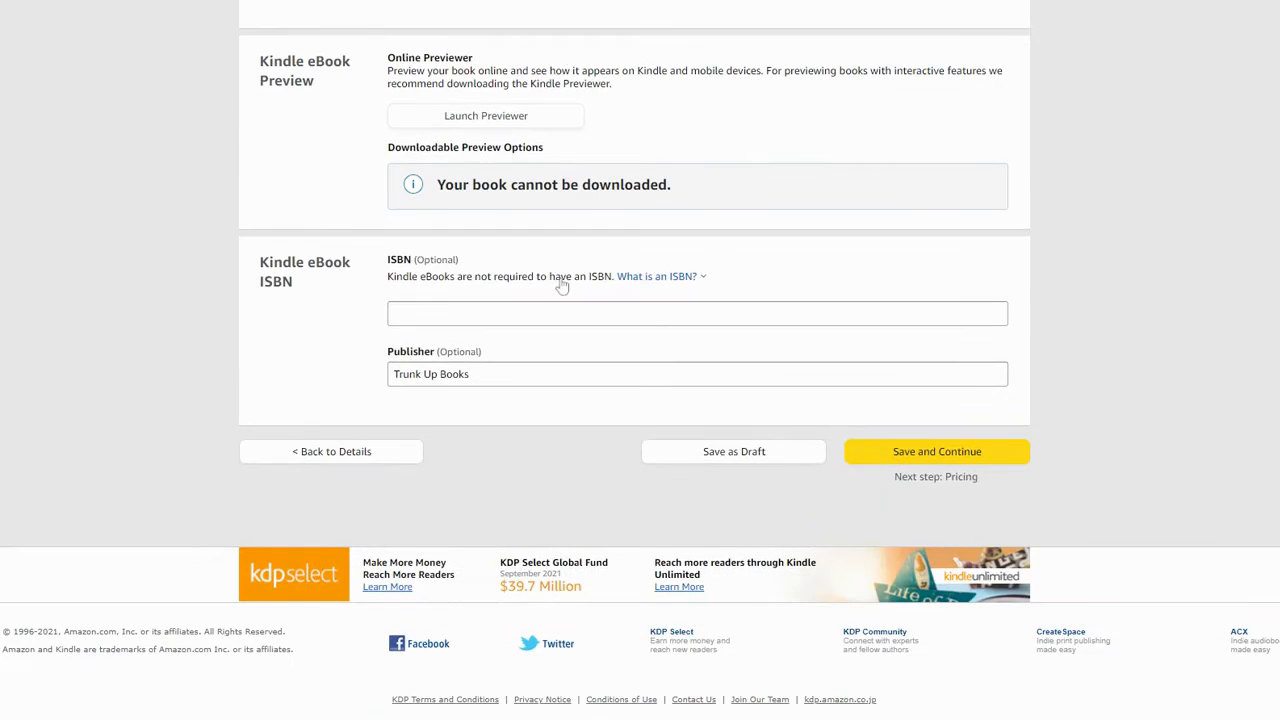
left_click(490, 370)
left_click_drag(490, 372, 300, 378)
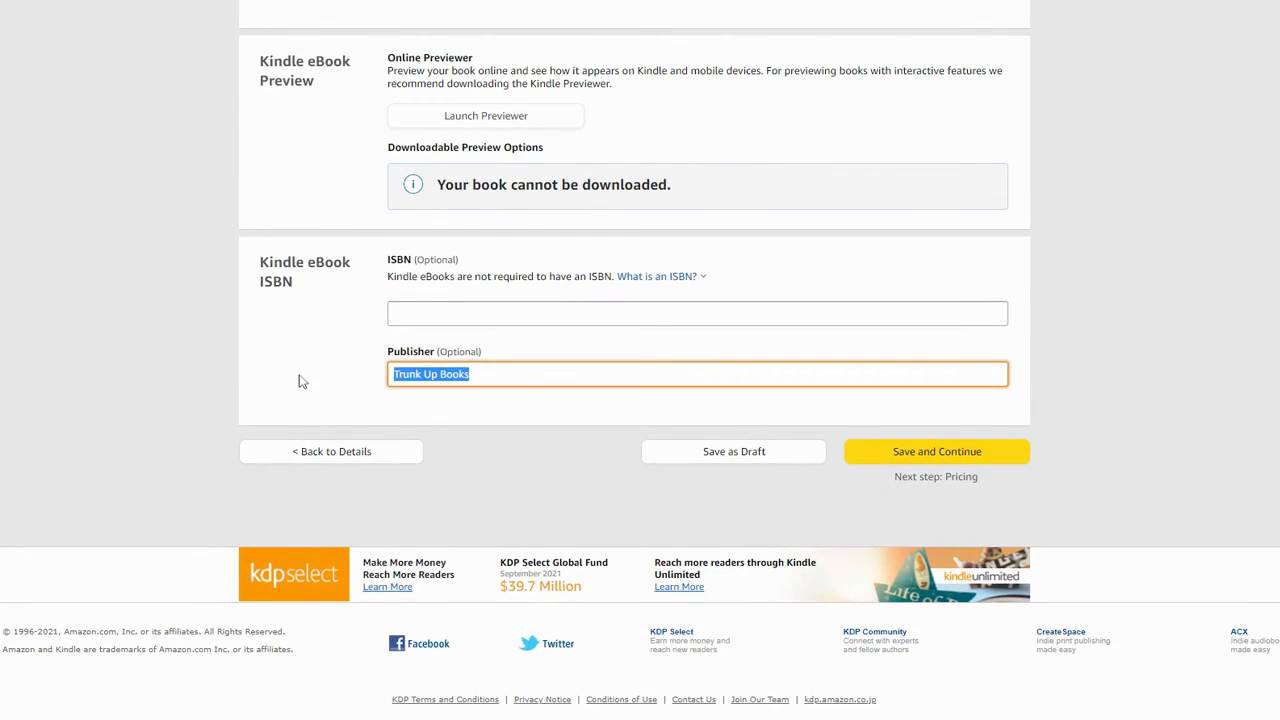
- Leave the ISBN blank, keep Trunk Up Books as the publisher, and save to continue to the pricing page
left_click(469, 374)
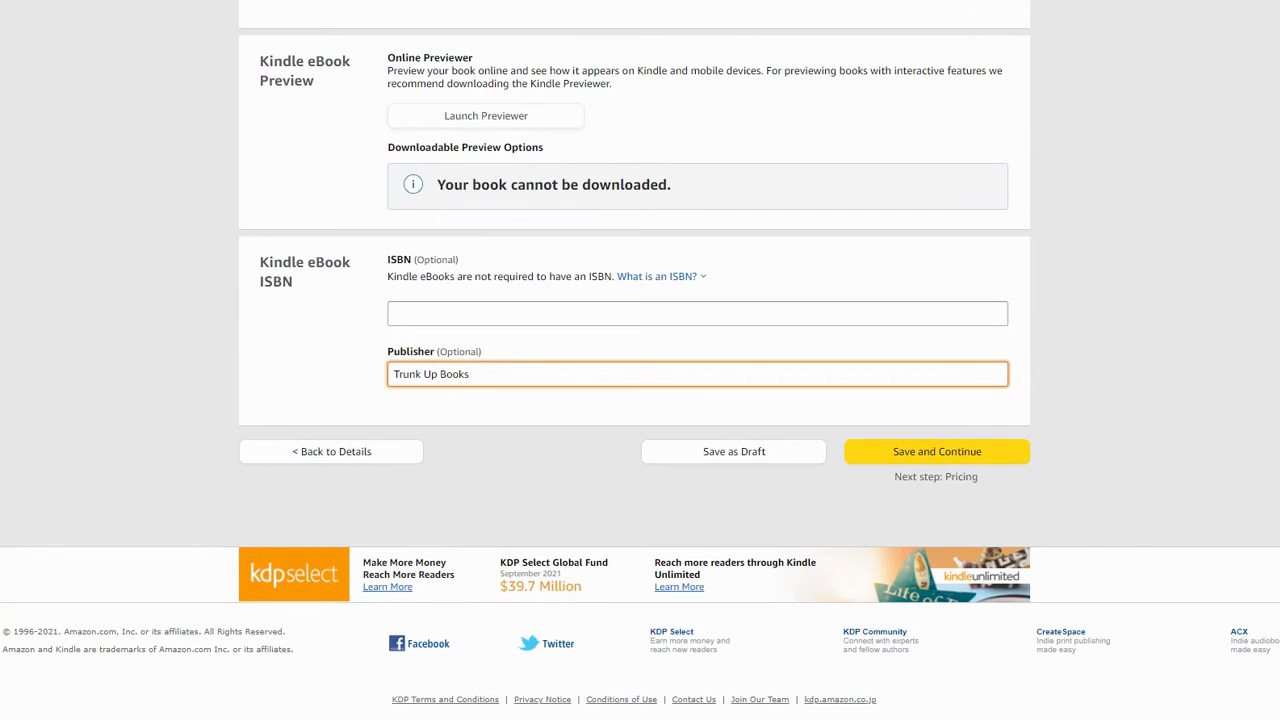
left_click_drag(469, 374, 356, 380)
left_click(272, 366)
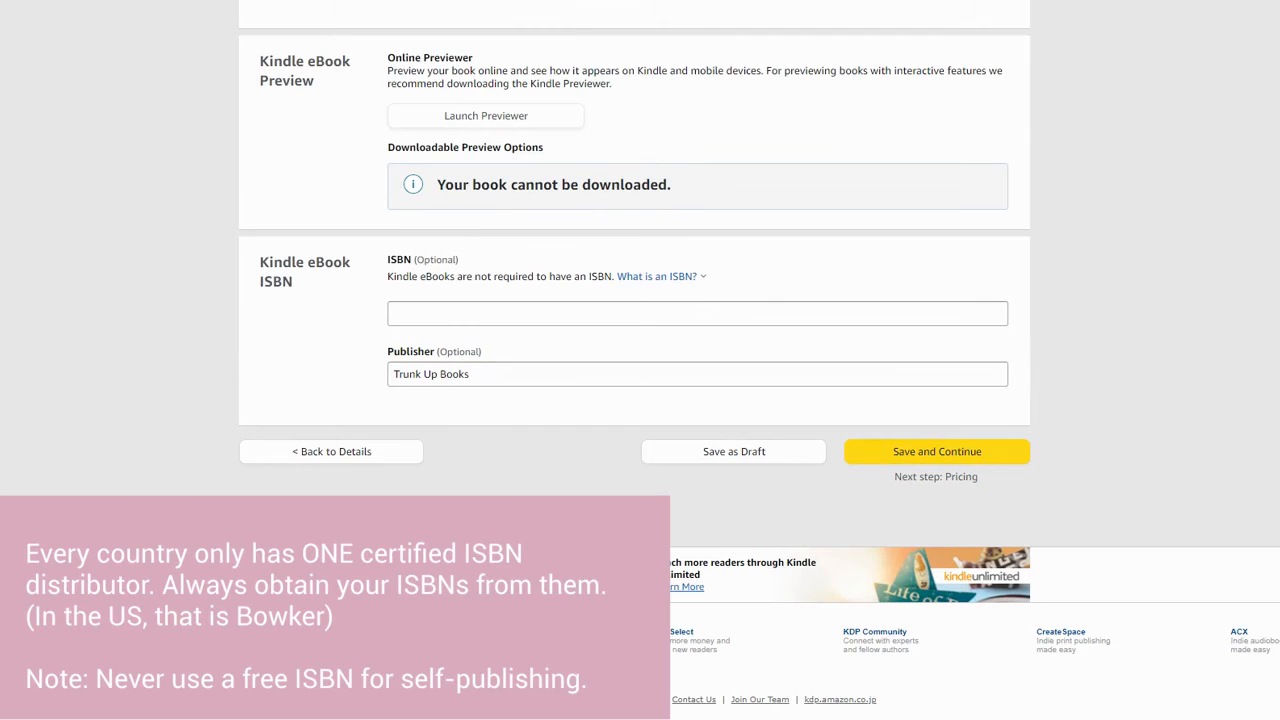
left_click(466, 314)
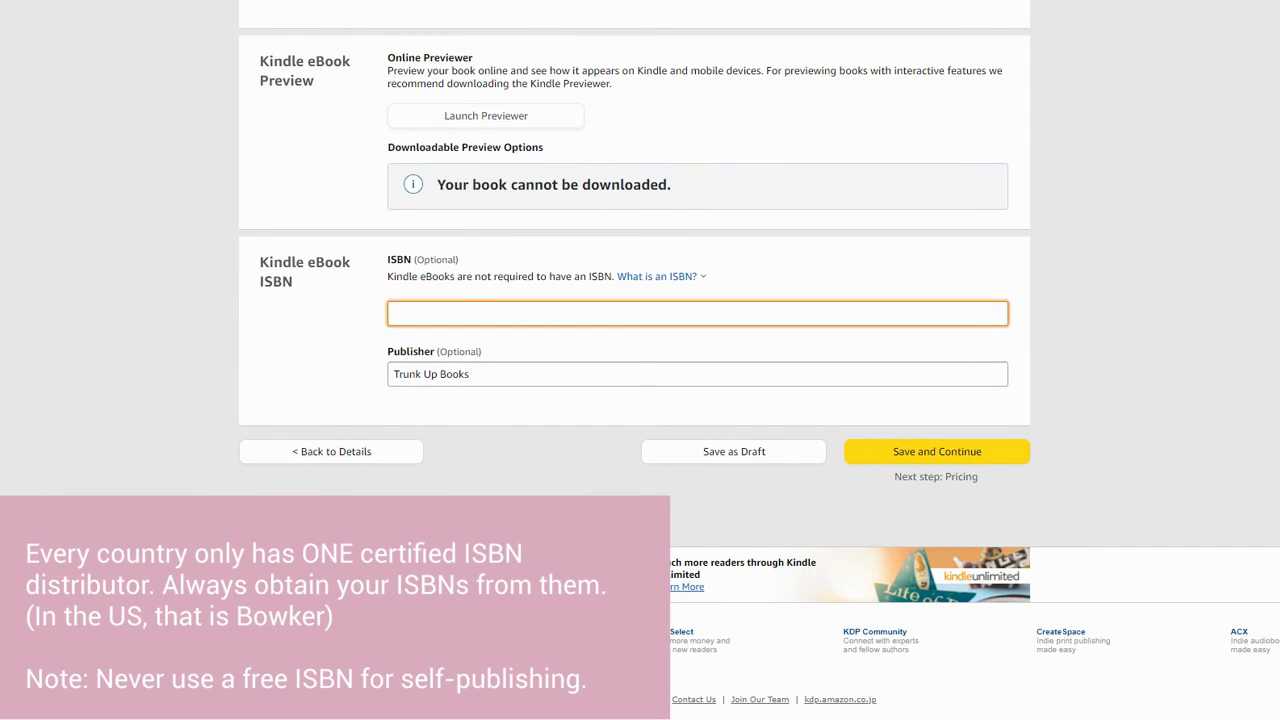
left_click_drag(388, 277, 616, 277)
left_click(466, 314)
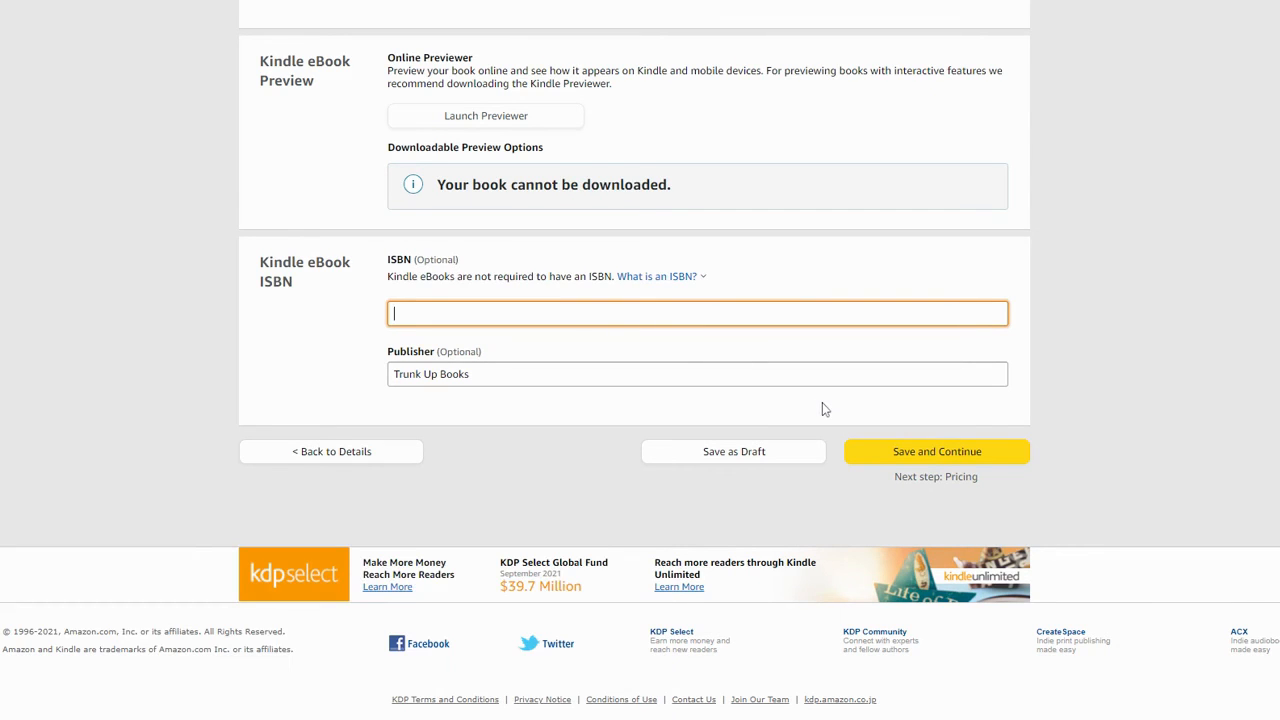
left_click(955, 453)
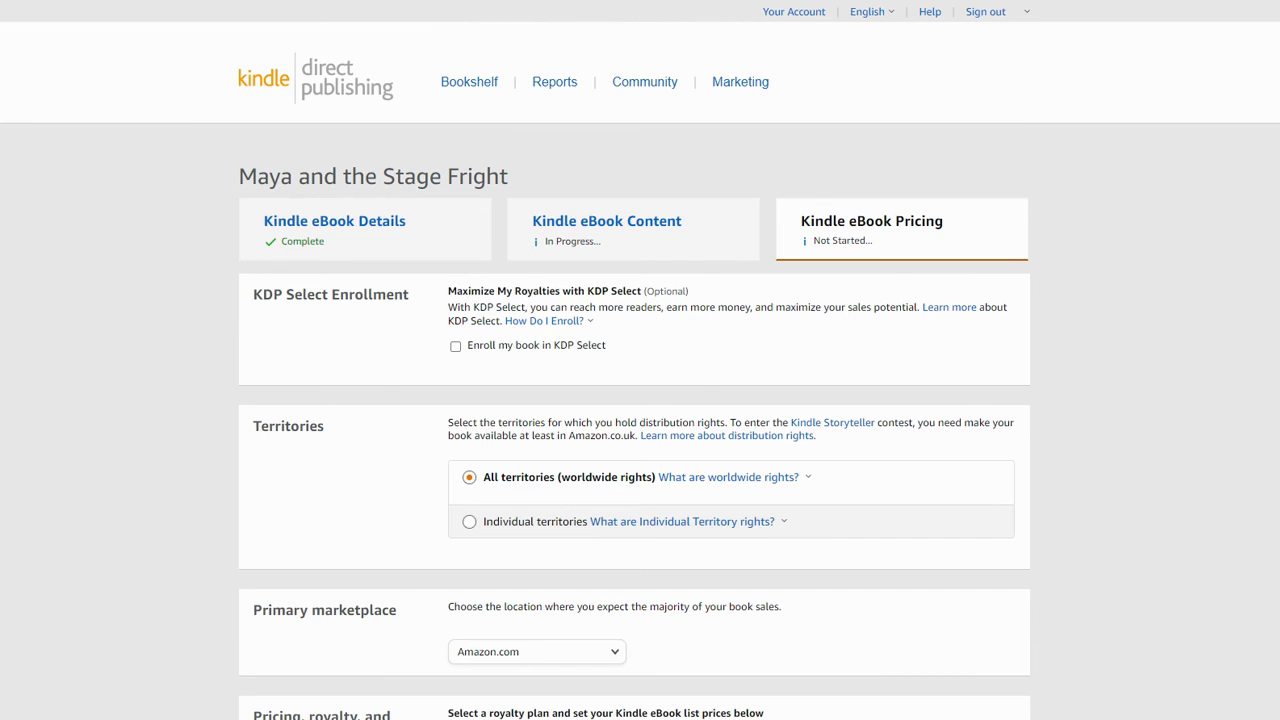
- Look through the list of individual territories and return the distribution rights to all territories (worldwide rights)
scroll(121, 461, "down", 3)
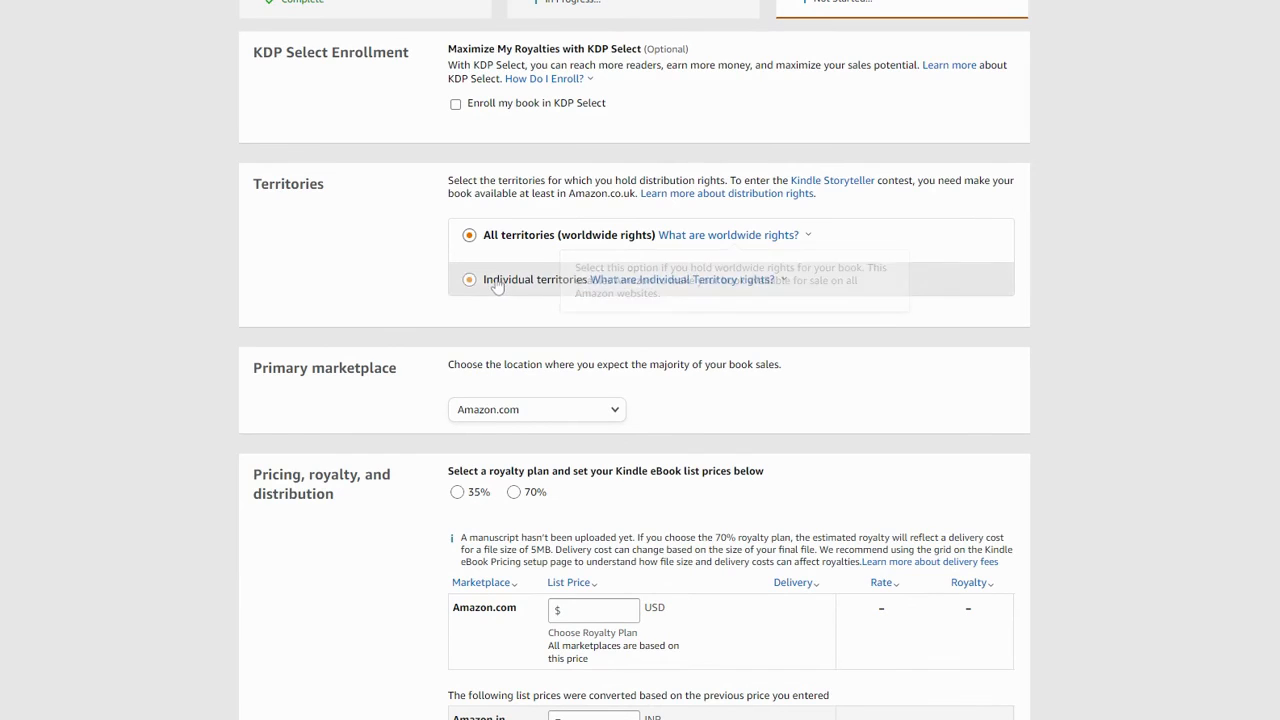
left_click(497, 284)
scroll(650, 352, "down", 8)
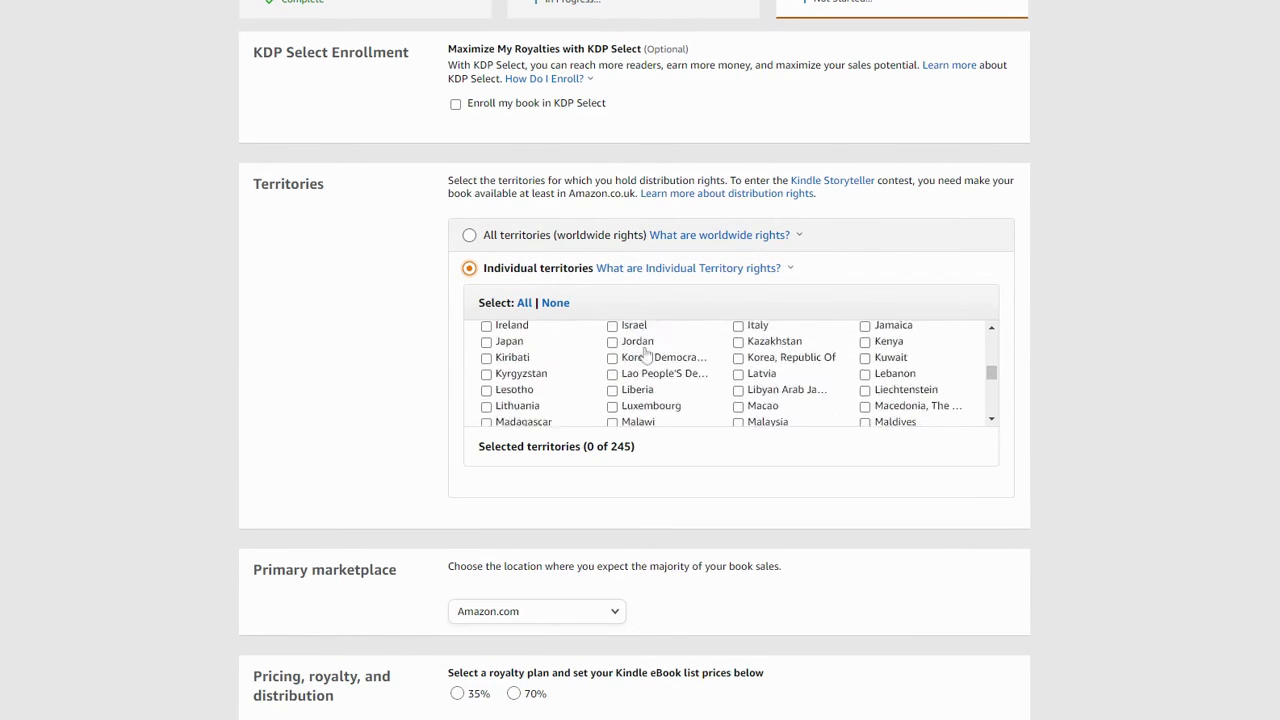
scroll(645, 355, "down", 3)
left_click(515, 236)
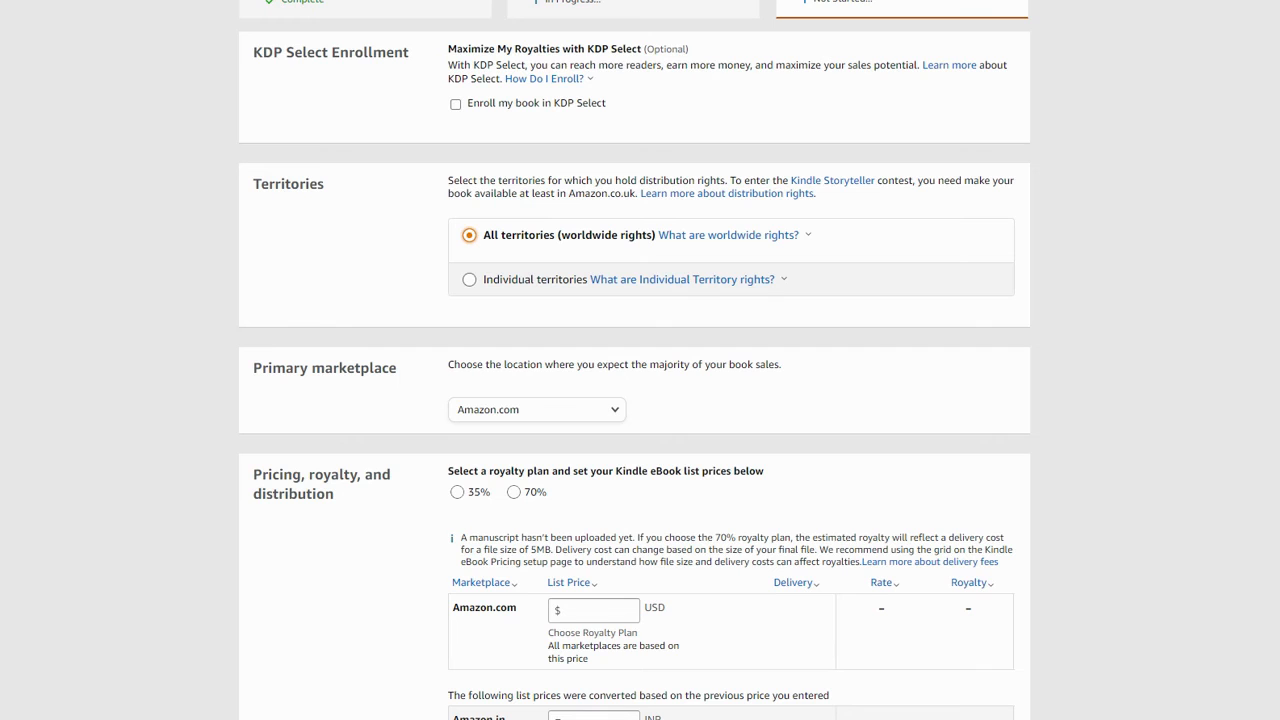
- Choose Amazon.com as the primary marketplace
scroll(403, 251, "down", 1)
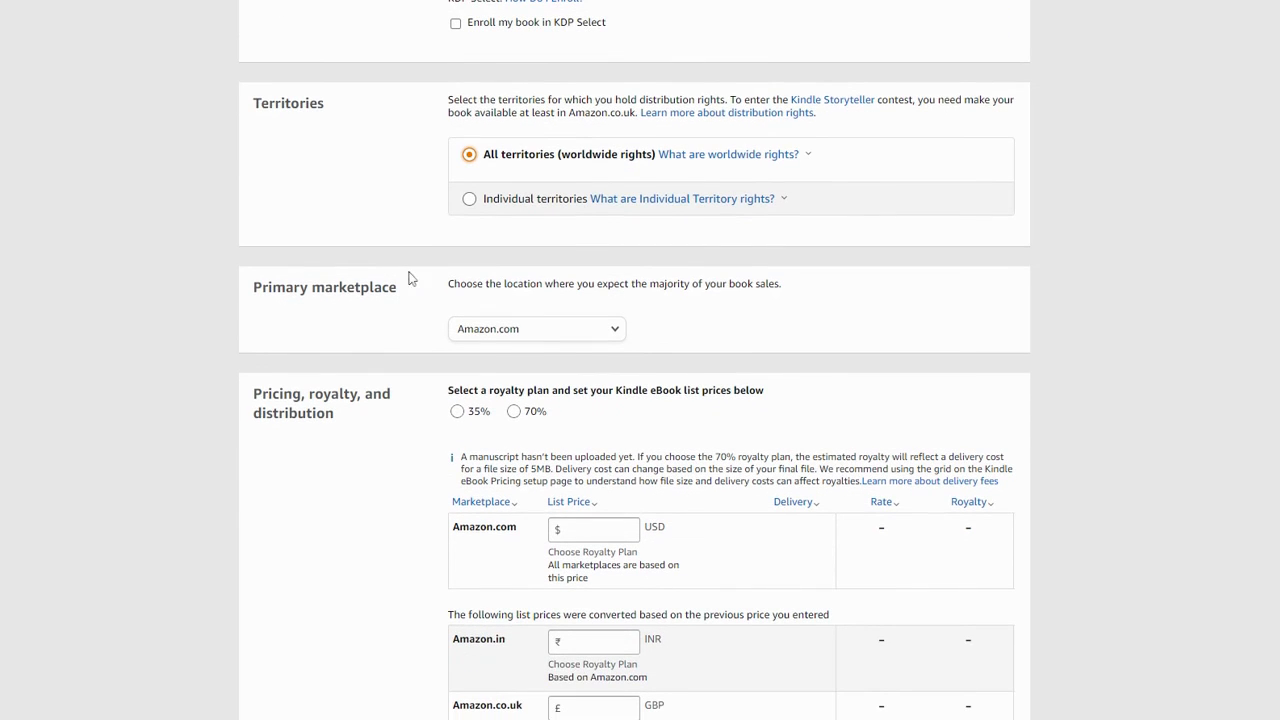
scroll(570, 345, "down", 1)
left_click(567, 257)
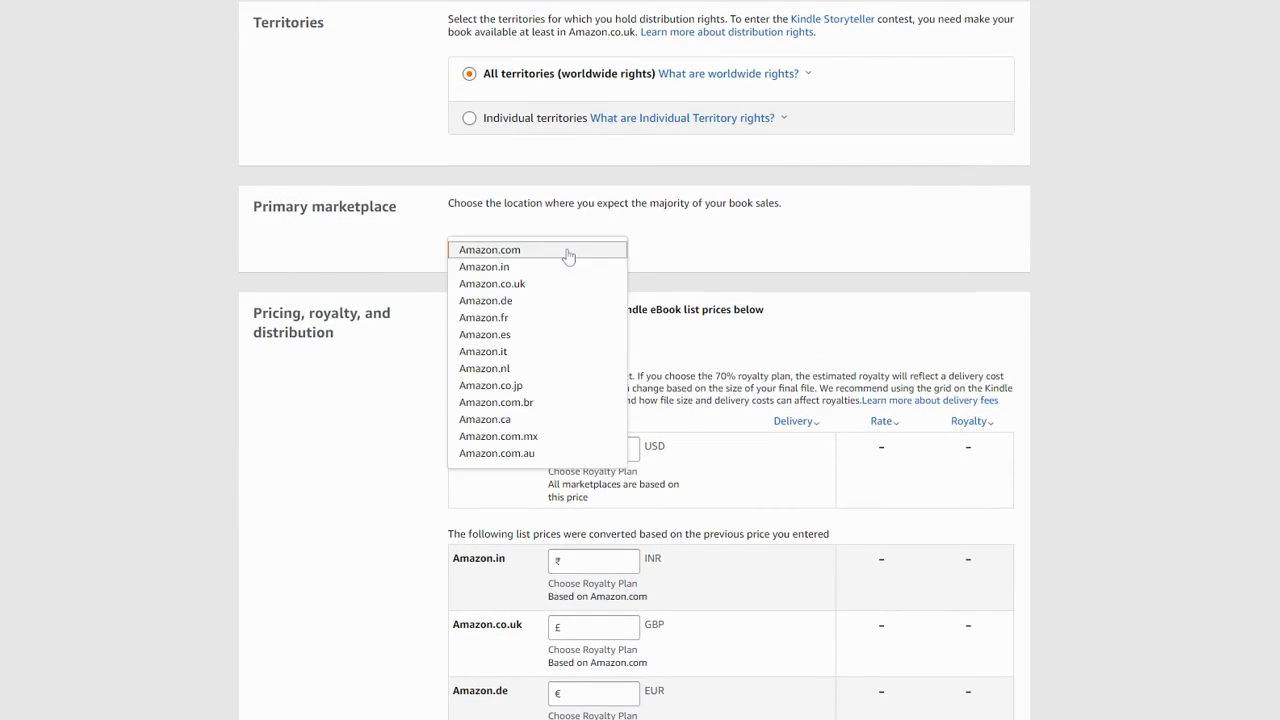
left_click(550, 250)
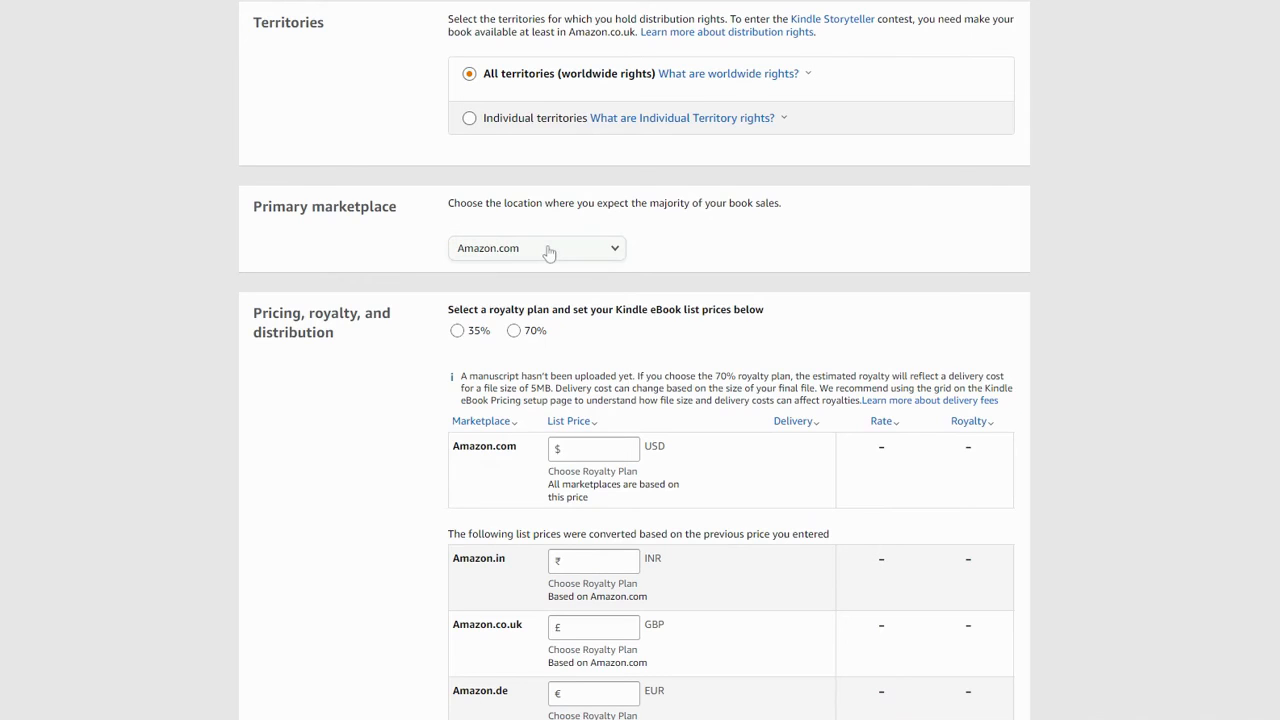
- Set the Amazon.com list price to 2.99 USD and select the 70% royalty plan
scroll(600, 370, "down", 1)
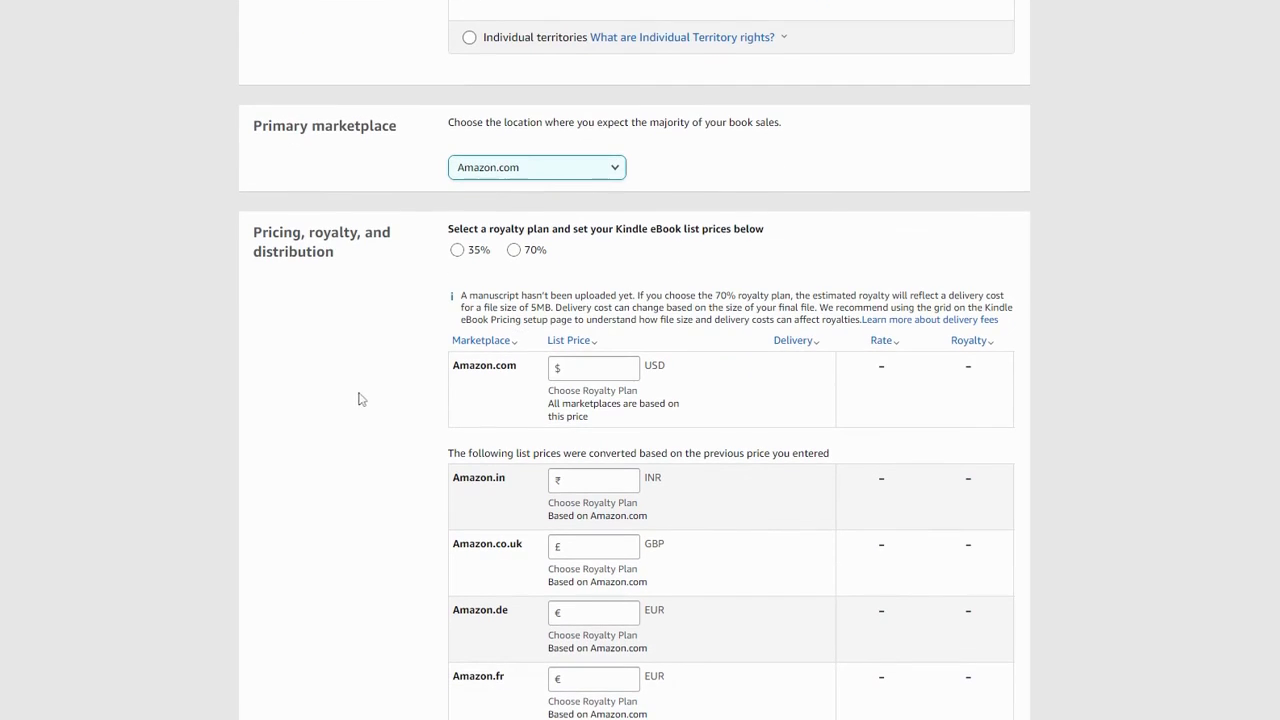
left_click(528, 255)
left_click(462, 254)
left_click(512, 253)
left_click(458, 251)
left_click(594, 368)
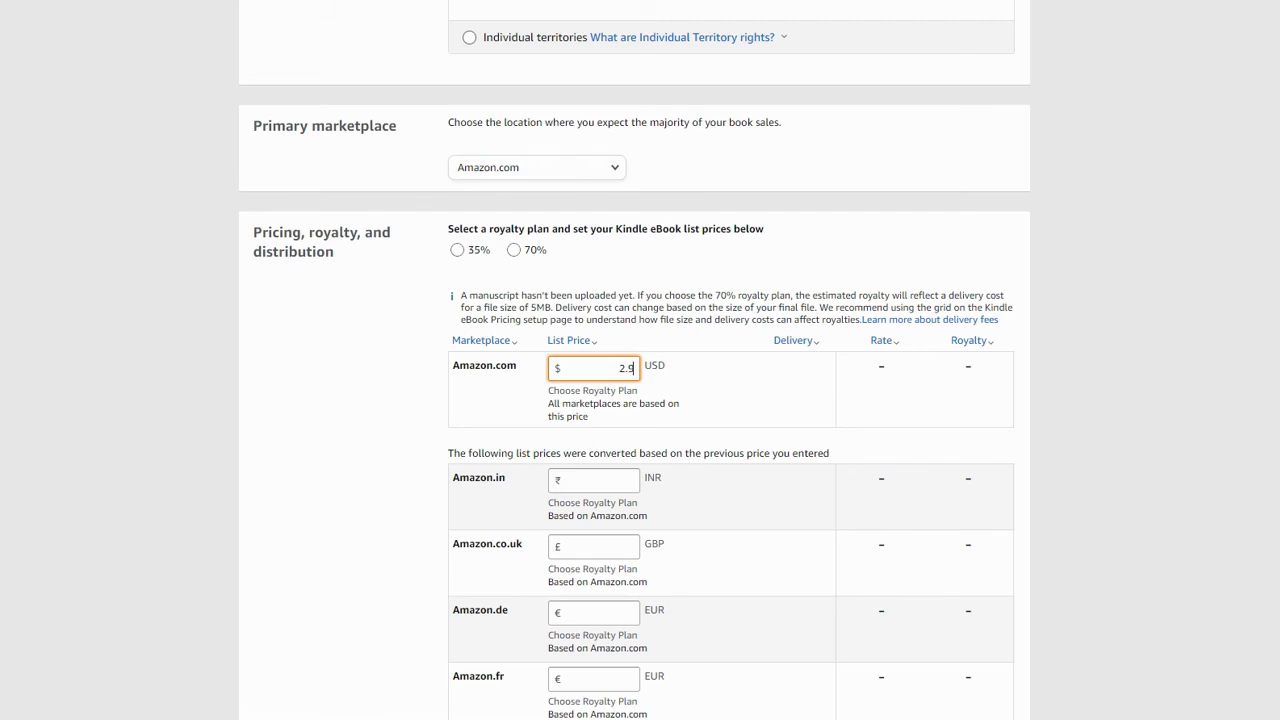
left_click(514, 251)
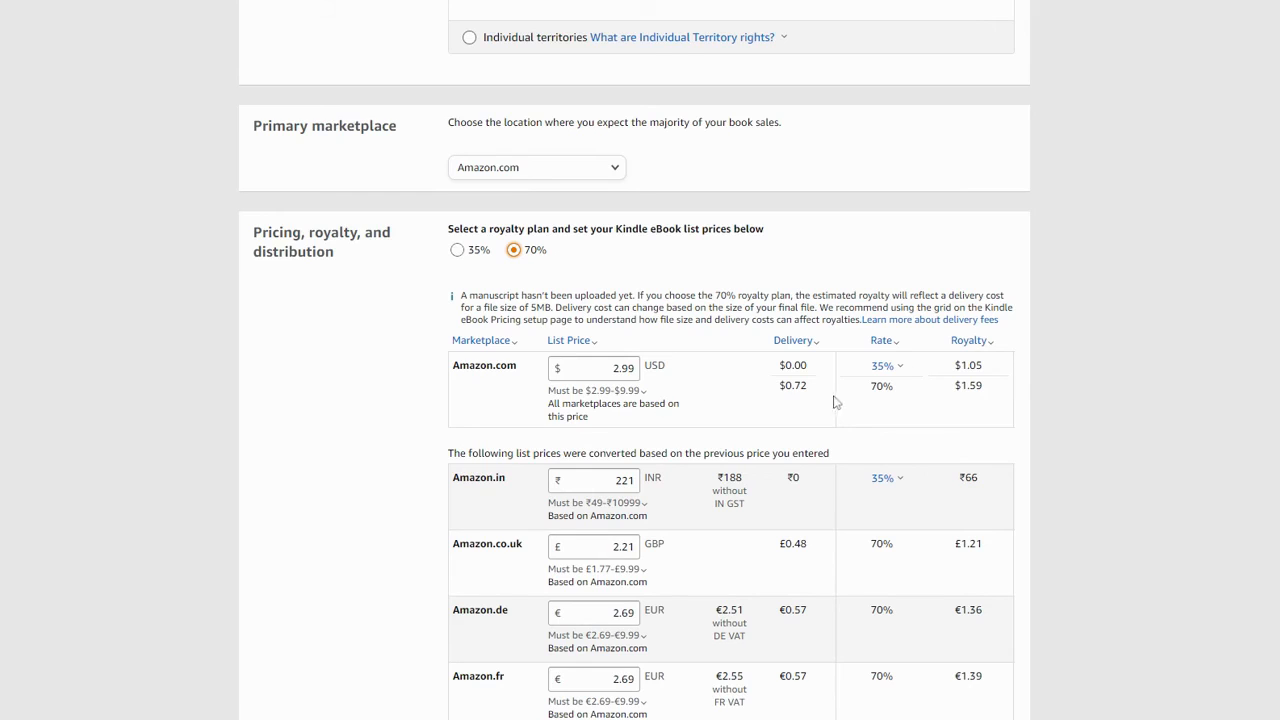
- Examine the Amazon.com delivery cost, royalty rate and royalty amounts, and look through the rest of the pricing page
left_click_drag(808, 388, 896, 387)
left_click_drag(988, 388, 953, 388)
left_click_drag(988, 367, 950, 390)
left_click(1019, 400)
scroll(1000, 346, "down", 3)
scroll(1002, 346, "down", 10)
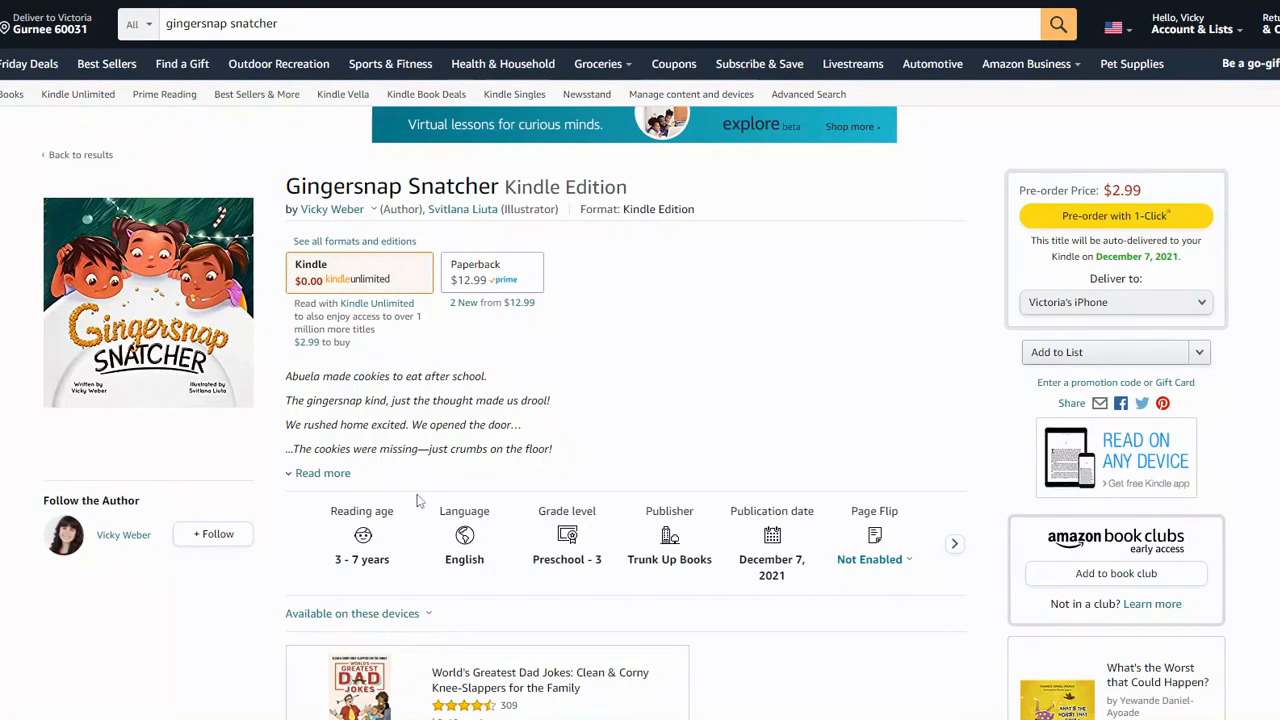
- Review the pre-order delivery notice and release date on the Gingersnap Snatcher Kindle listing, and open its paperback edition
scroll(328, 470, "down", 4)
scroll(304, 470, "up", 4)
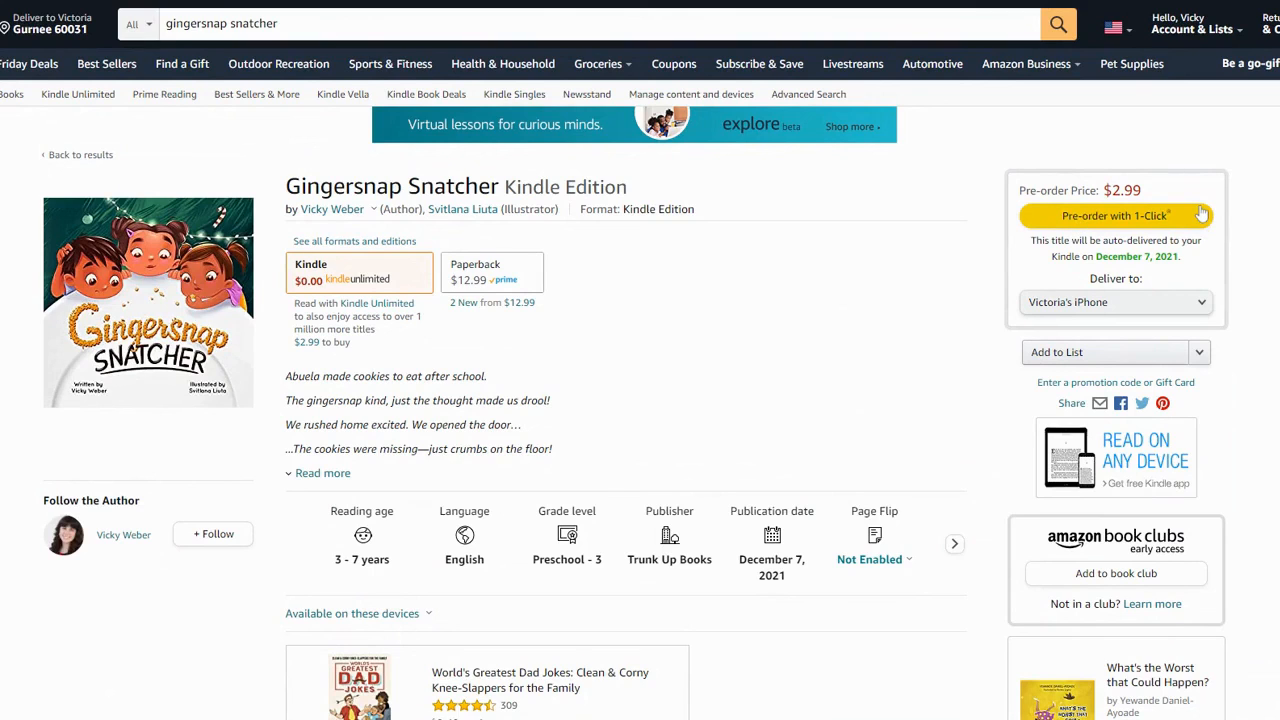
left_click_drag(1196, 262, 1030, 250)
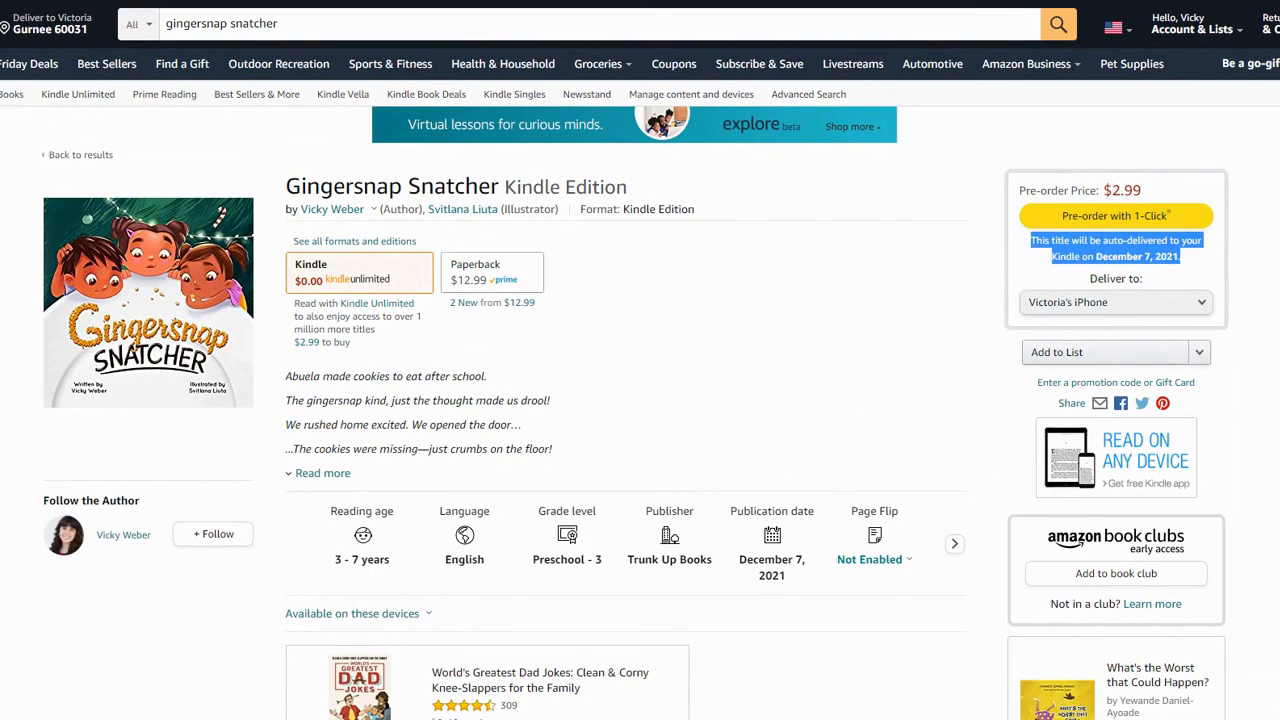
left_click(1195, 266)
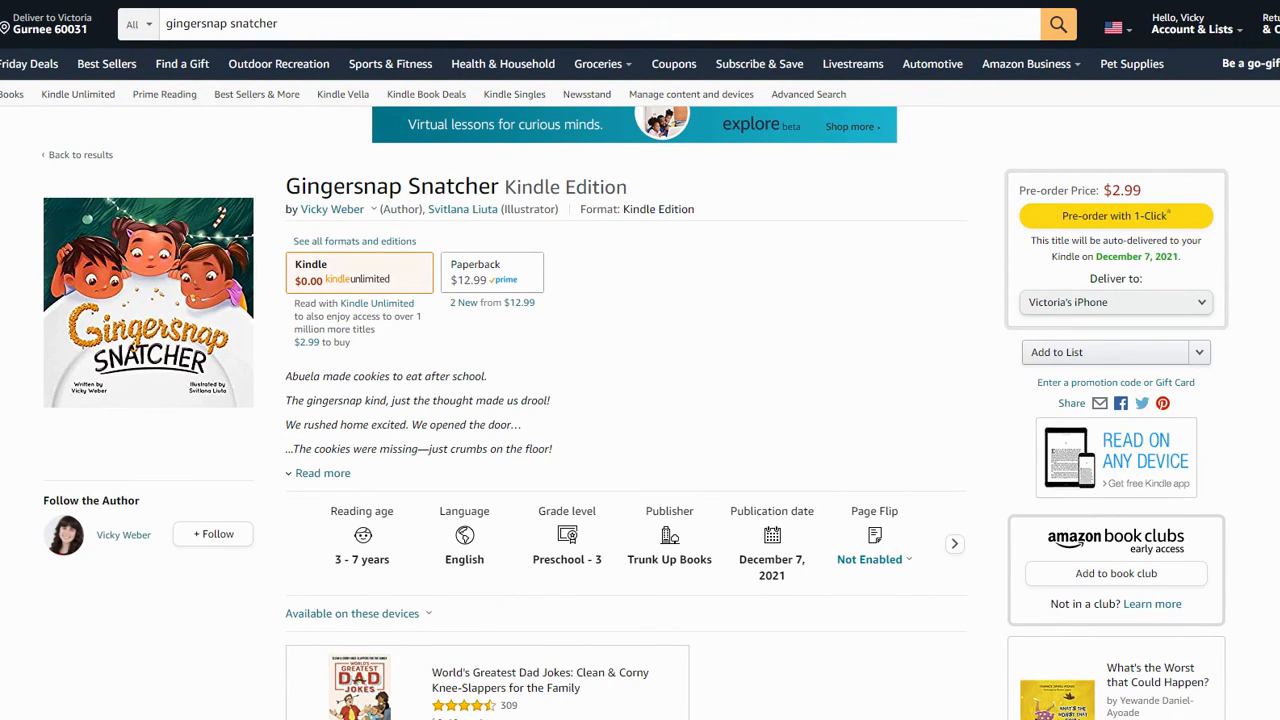
left_click_drag(1097, 257, 1178, 257)
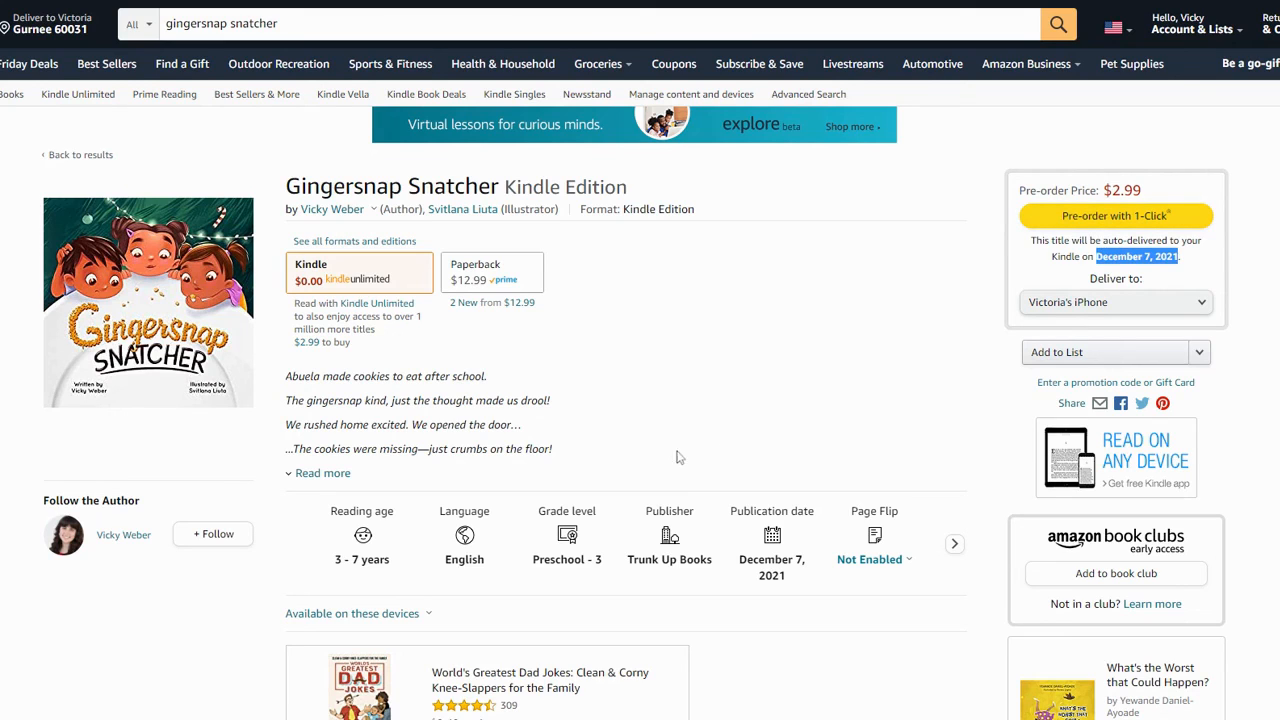
left_click(512, 276)
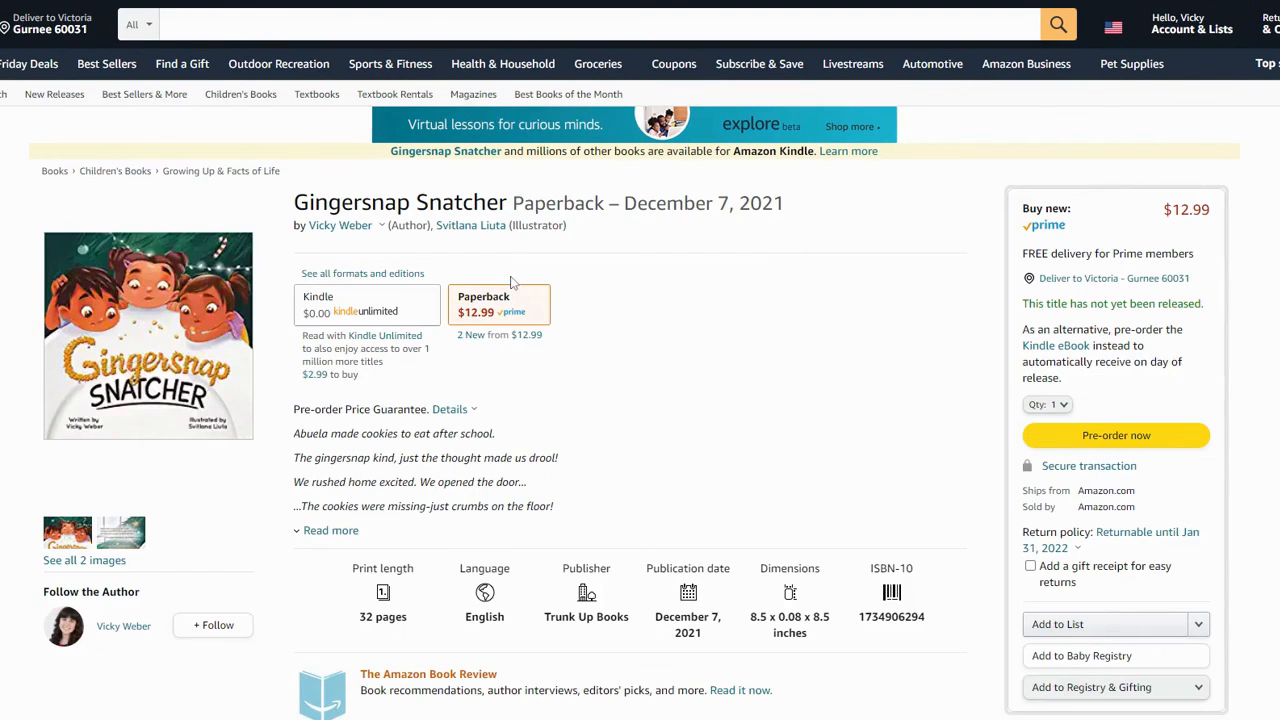